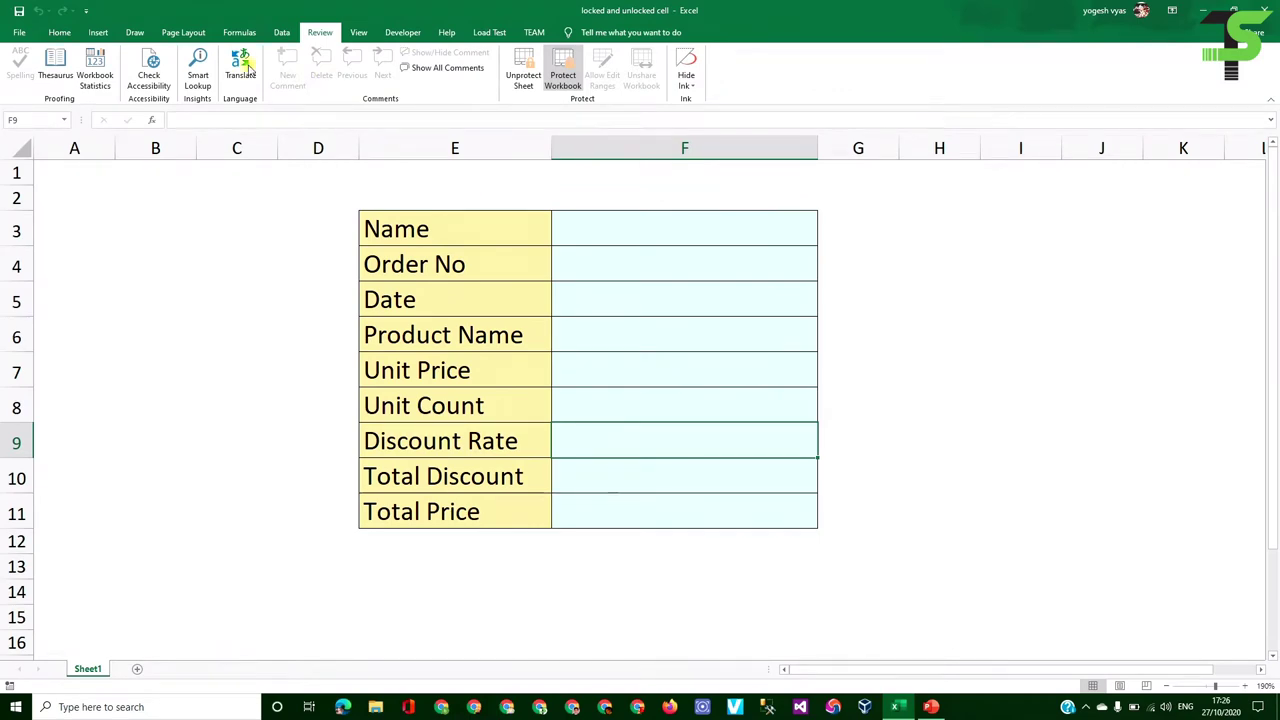
- Look over the Page Layout commands and the Sheet1 tab's options without changing anything
left_click(183, 32)
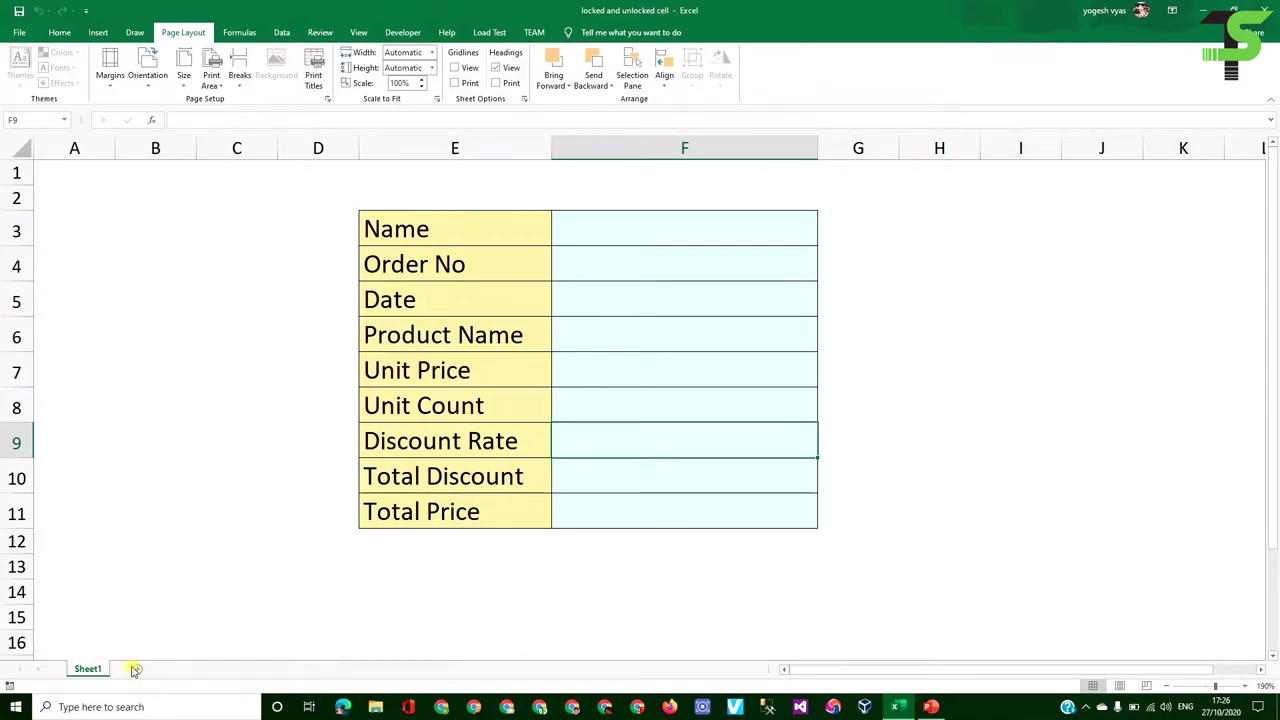
right_click(88, 668)
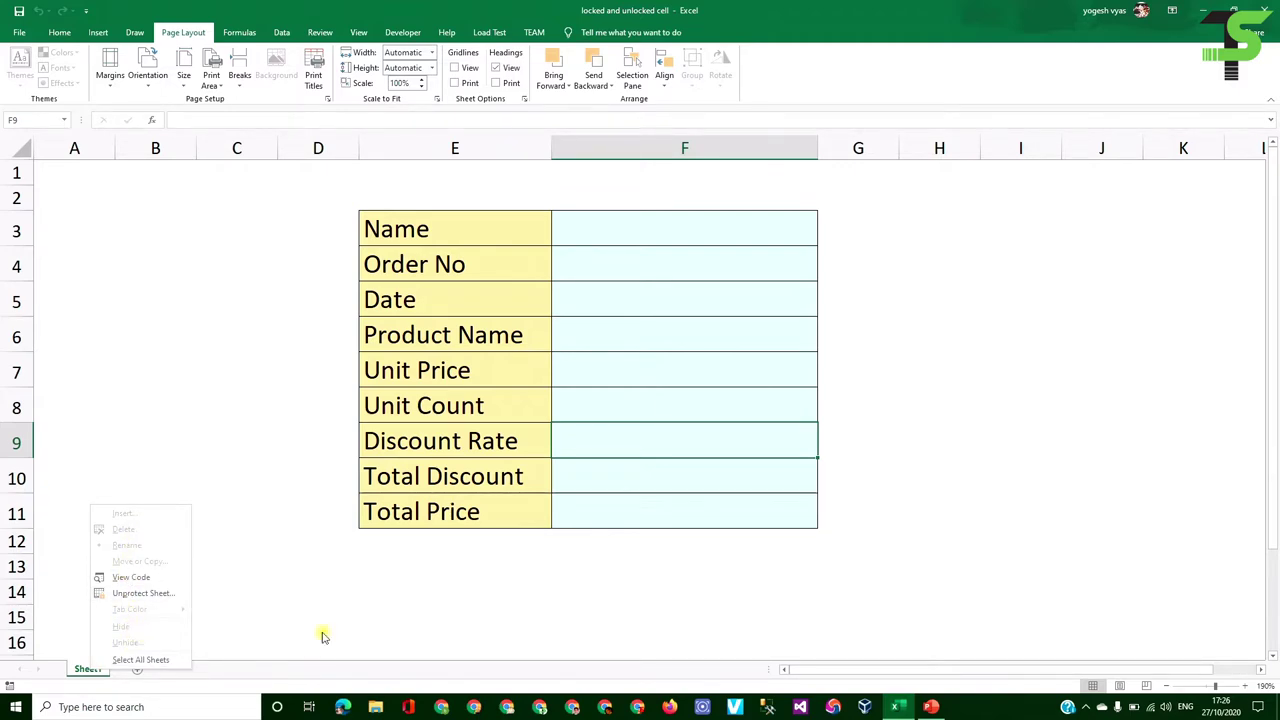
left_click(466, 617)
- Enter the customer's name in F3, order number 21 in F4 and date 12/10/2020 in F5
left_click(621, 231)
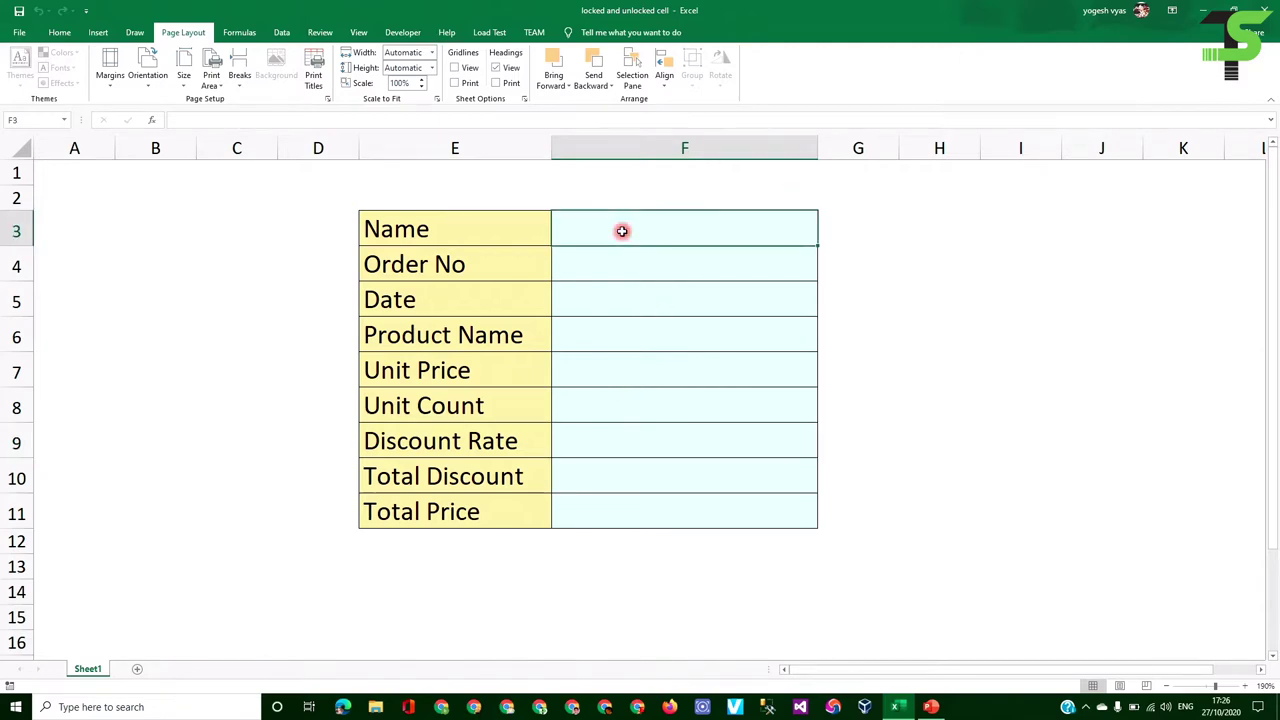
type("yogesh")
key("Return")
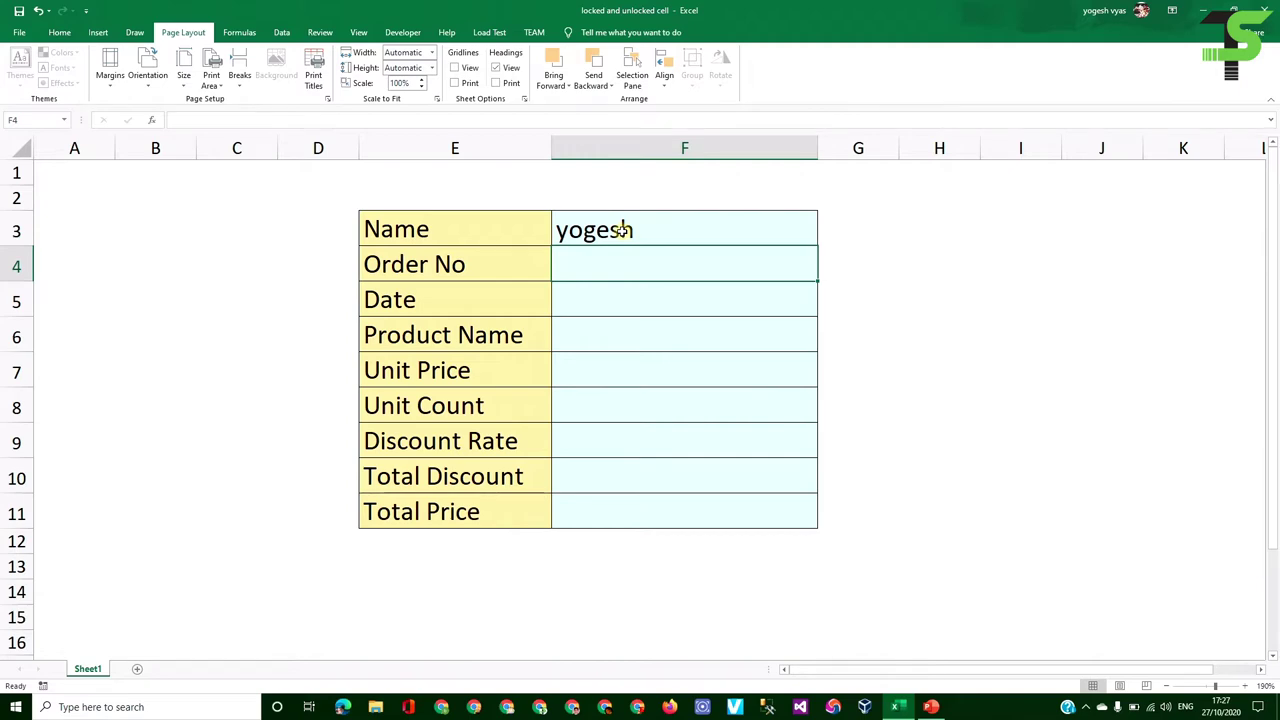
type("21")
key("Return")
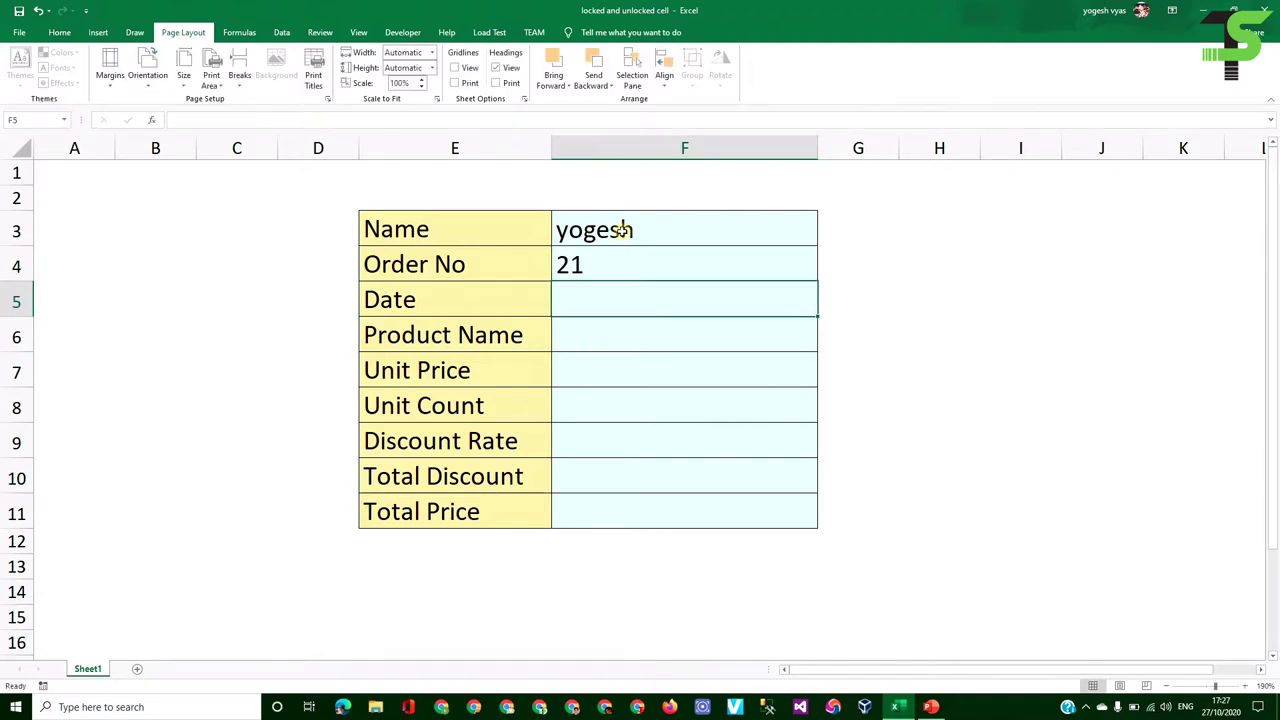
type("12/")
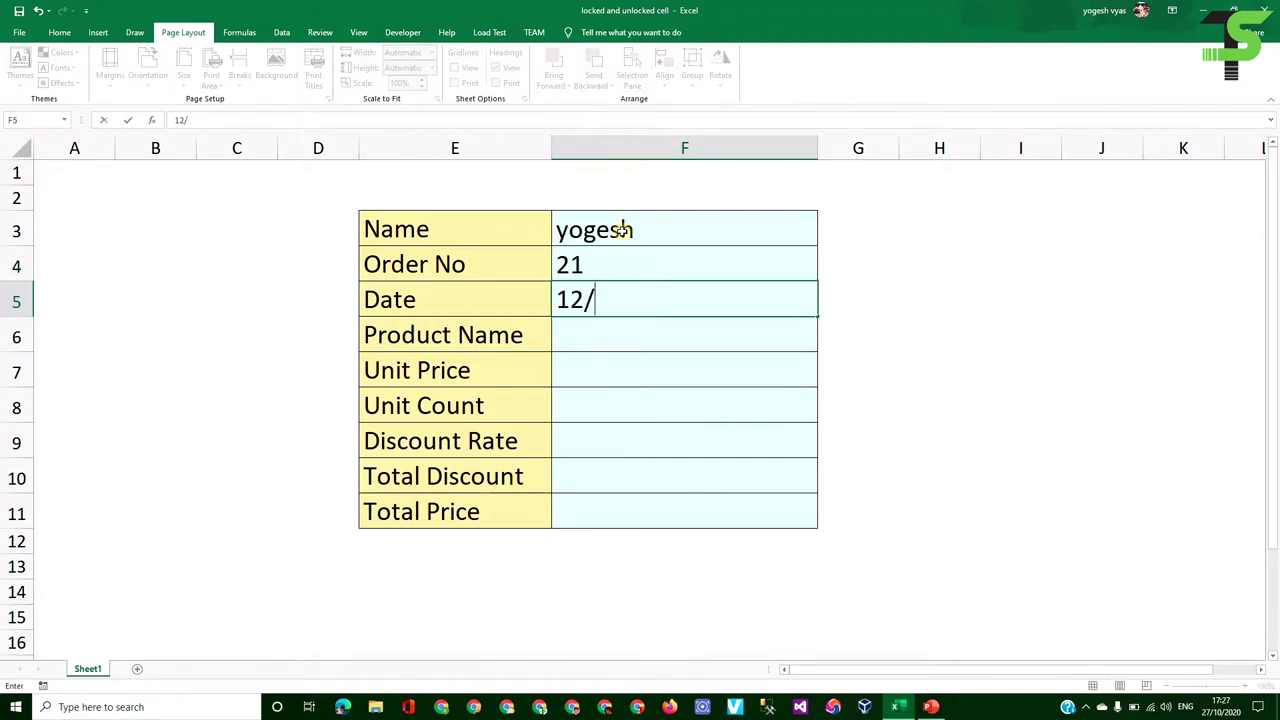
type("10/2020")
key("Return")
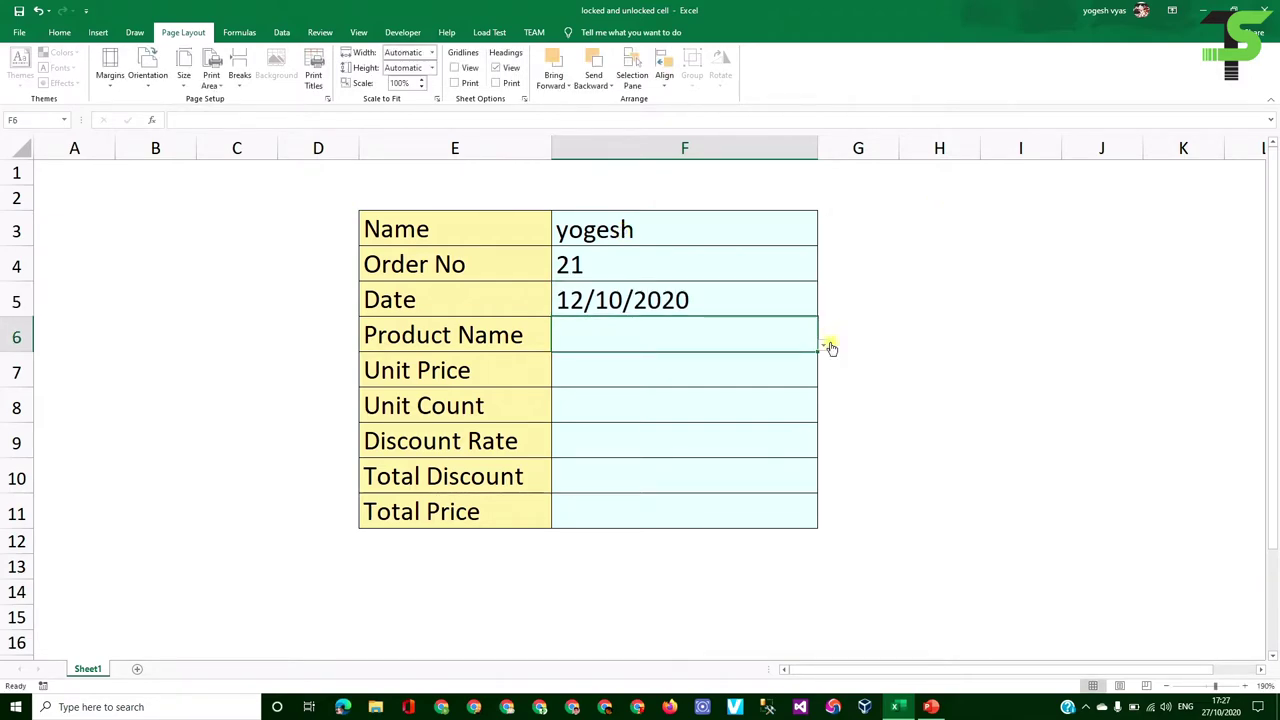
- Pick Item2 as the product, enter 21 units and a 10% discount rate
left_click(822, 345)
left_click(551, 377)
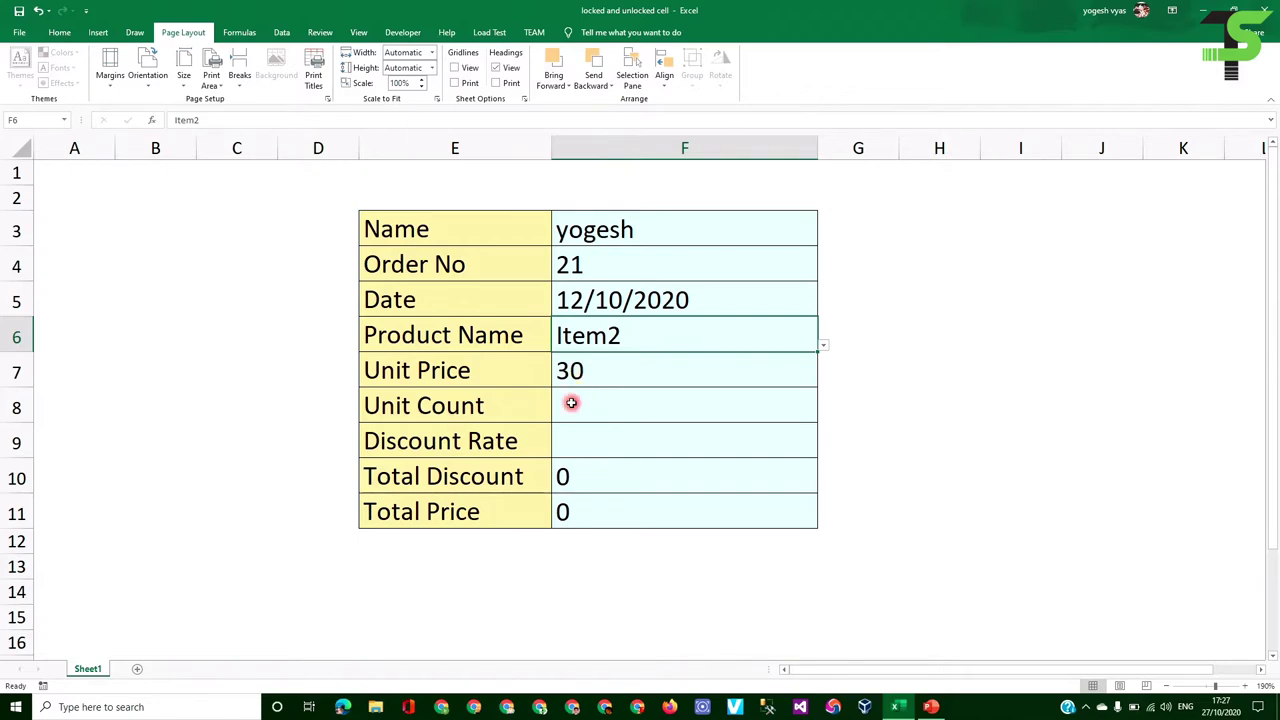
left_click(571, 403)
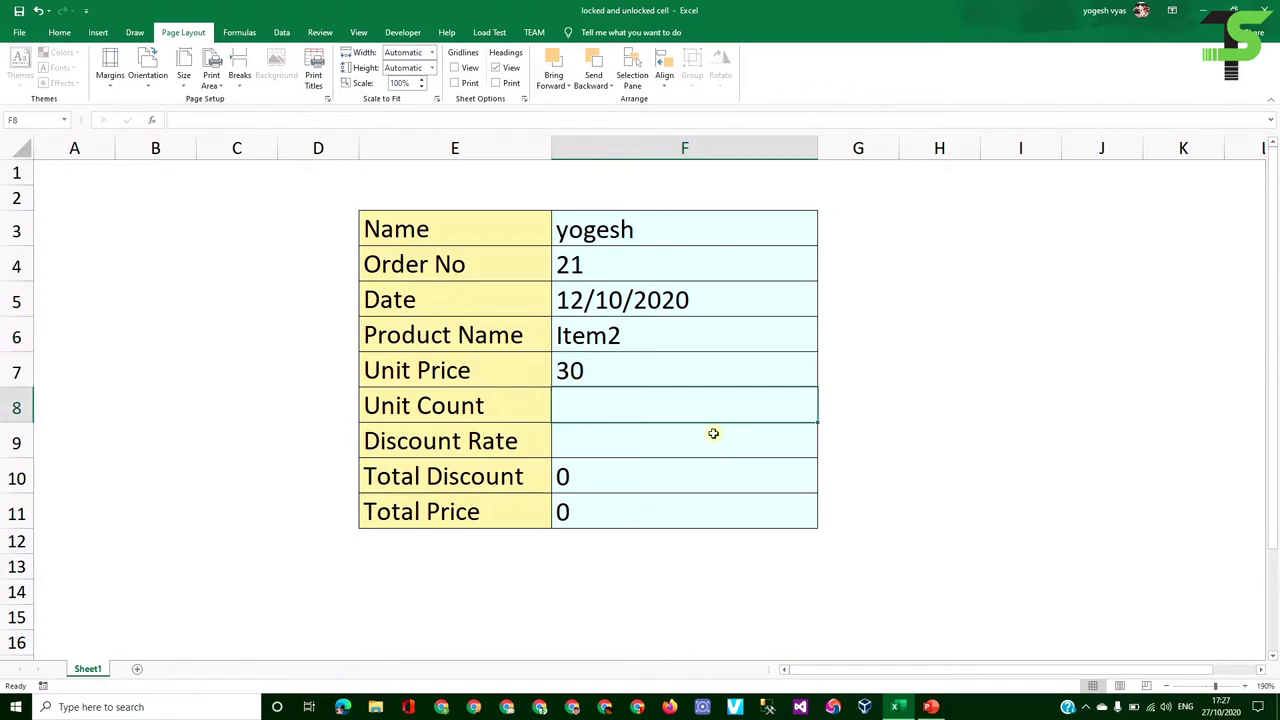
type("21")
key("Return")
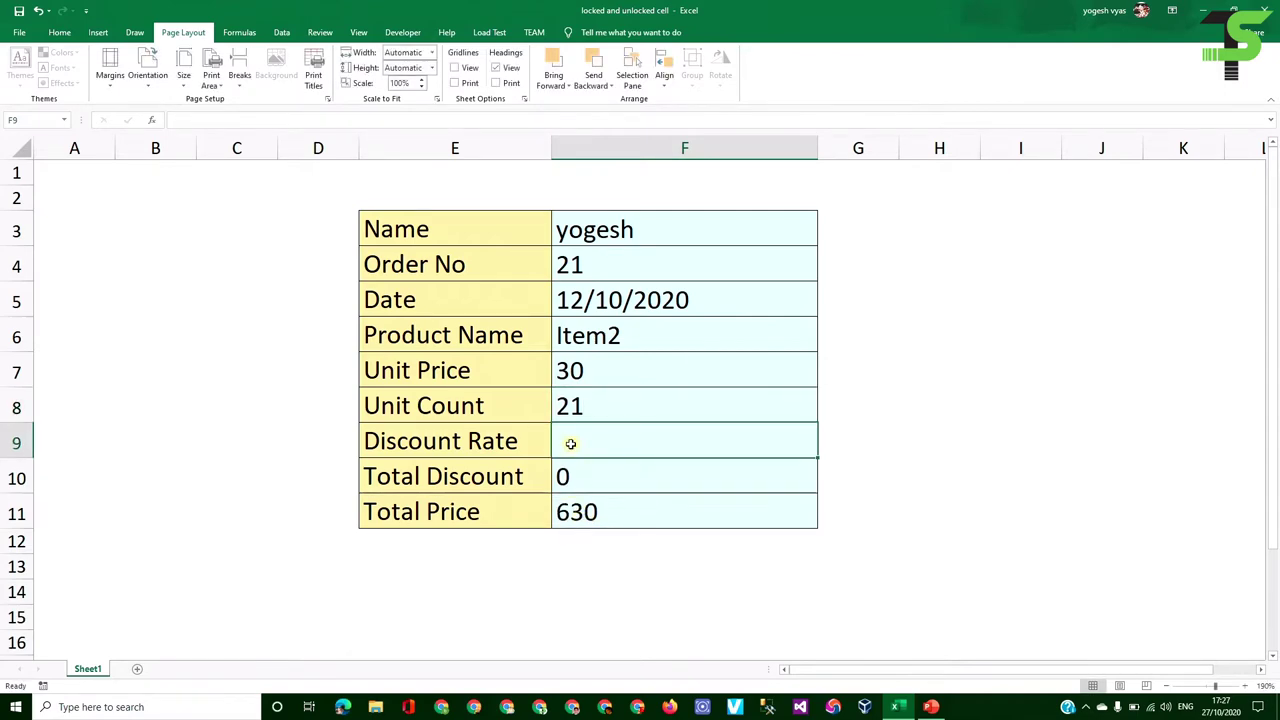
type("10")
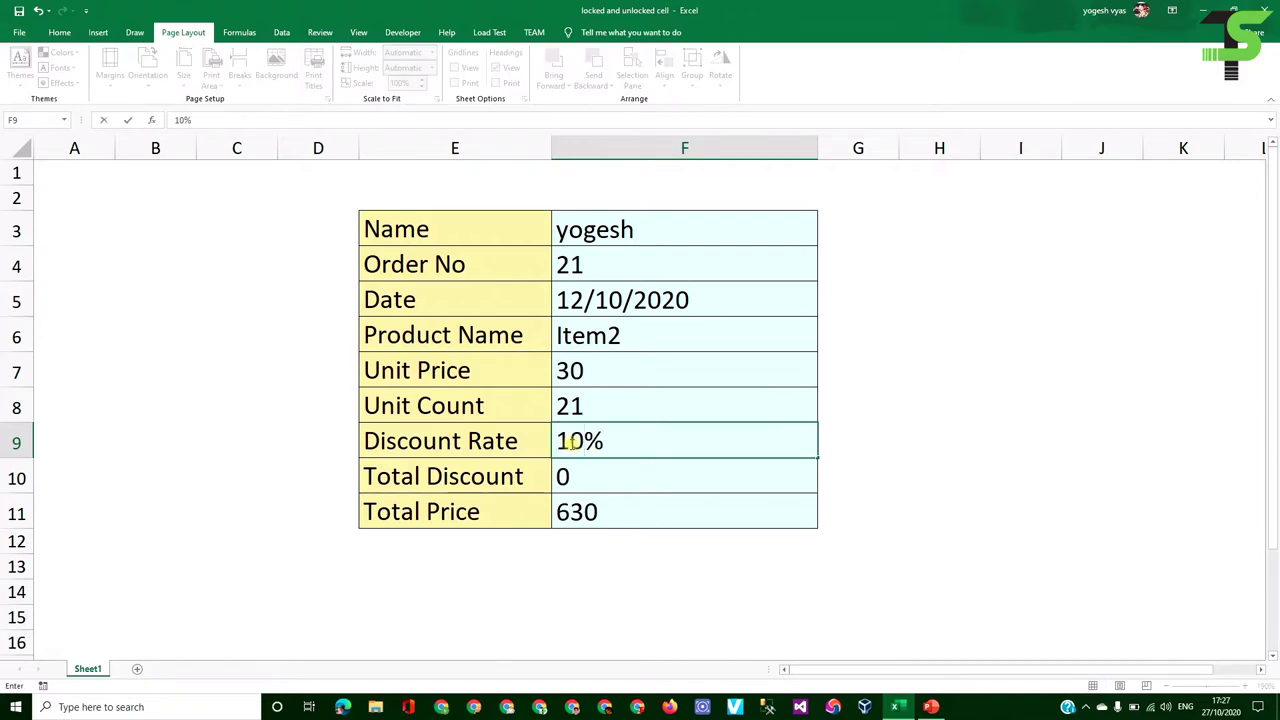
key("Return")
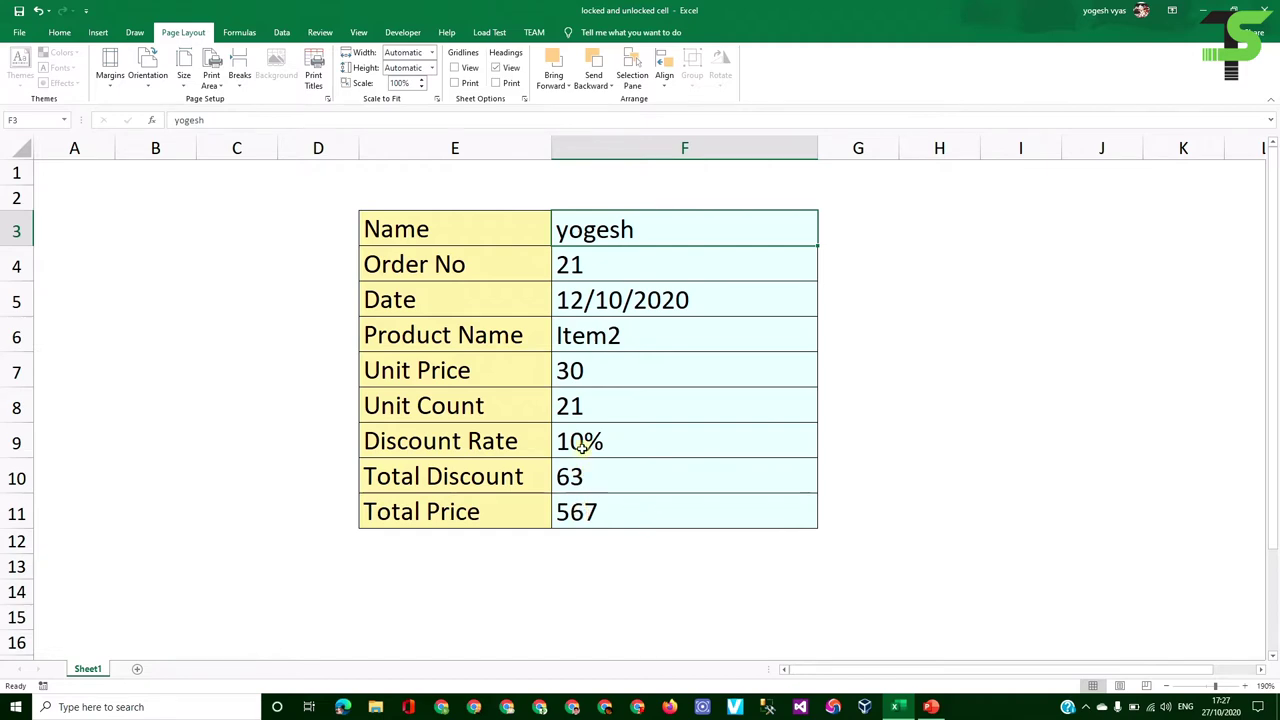
left_click(583, 401)
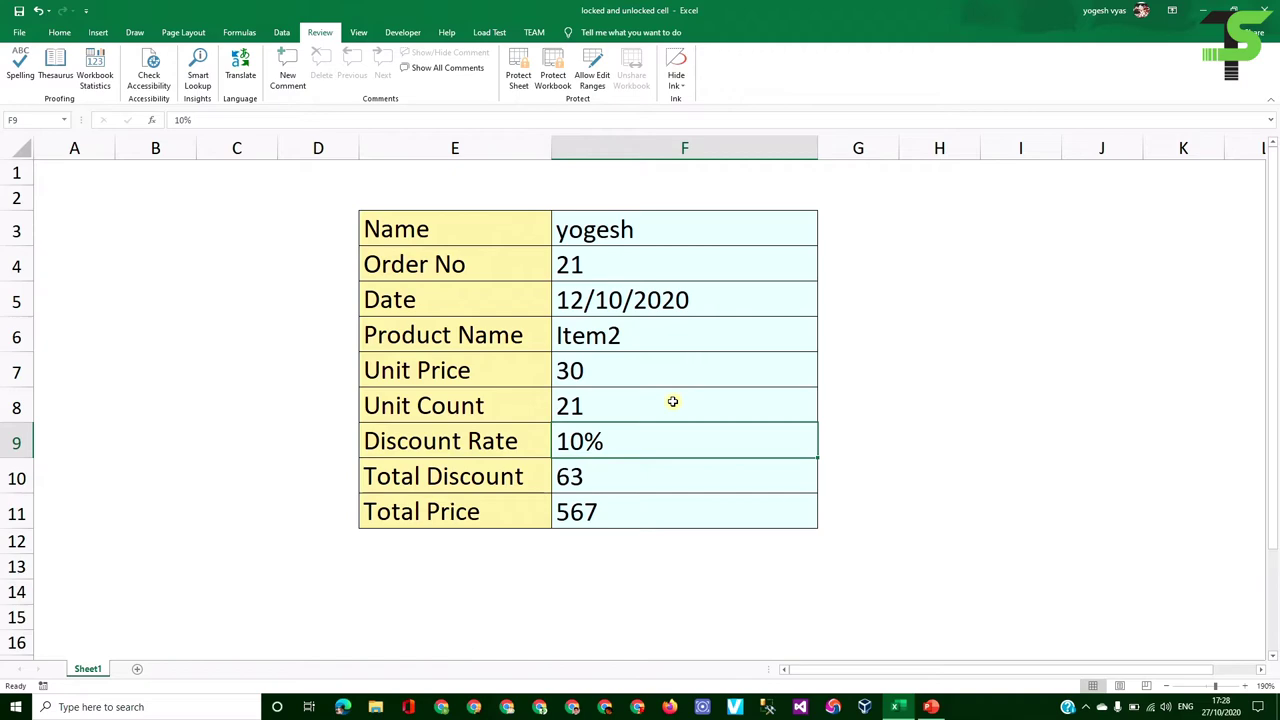
- Select cell B3, then the Name input cell F3
left_click(138, 224)
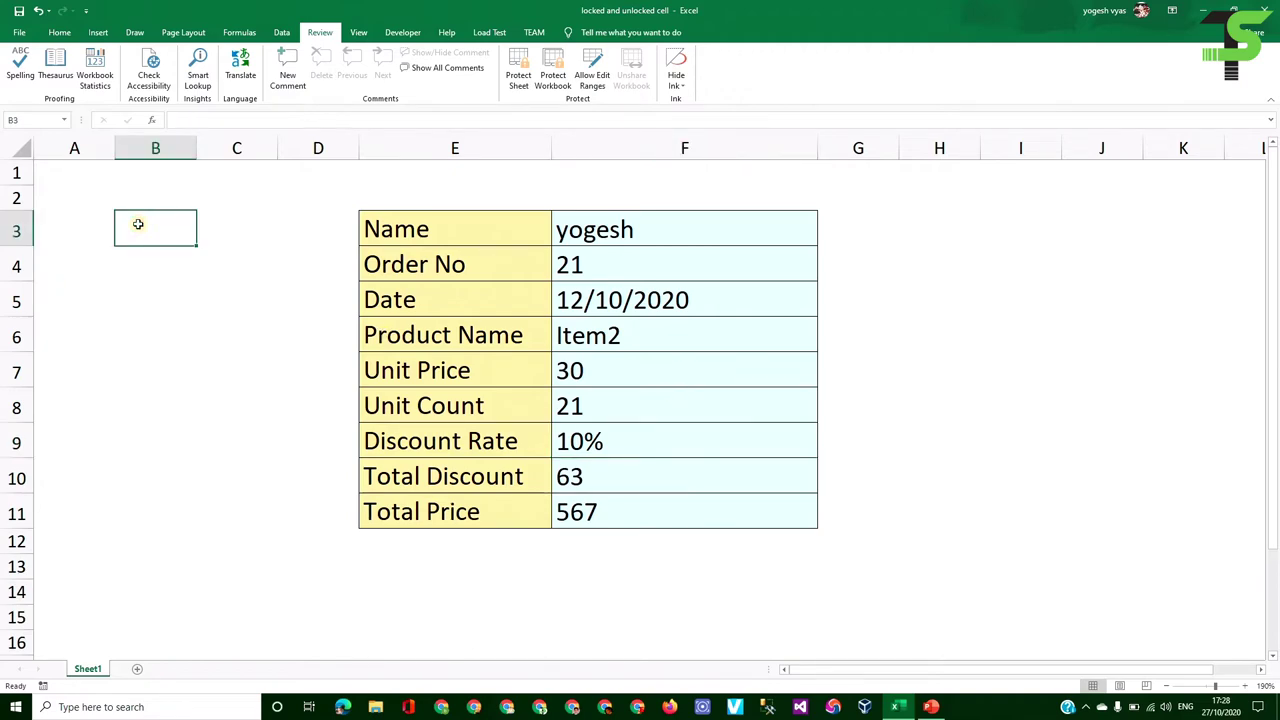
left_click(746, 232)
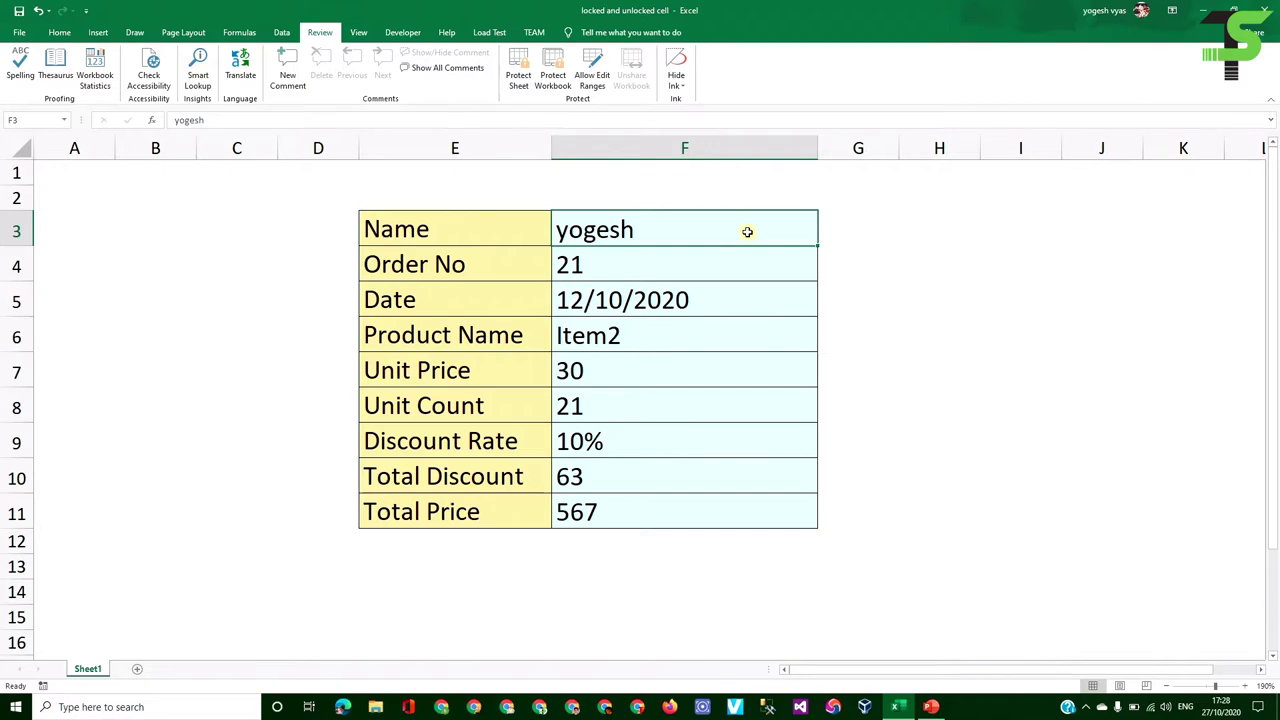
- Tick Locked for cell F3 in Format Cells > Protection and apply it
right_click(607, 231)
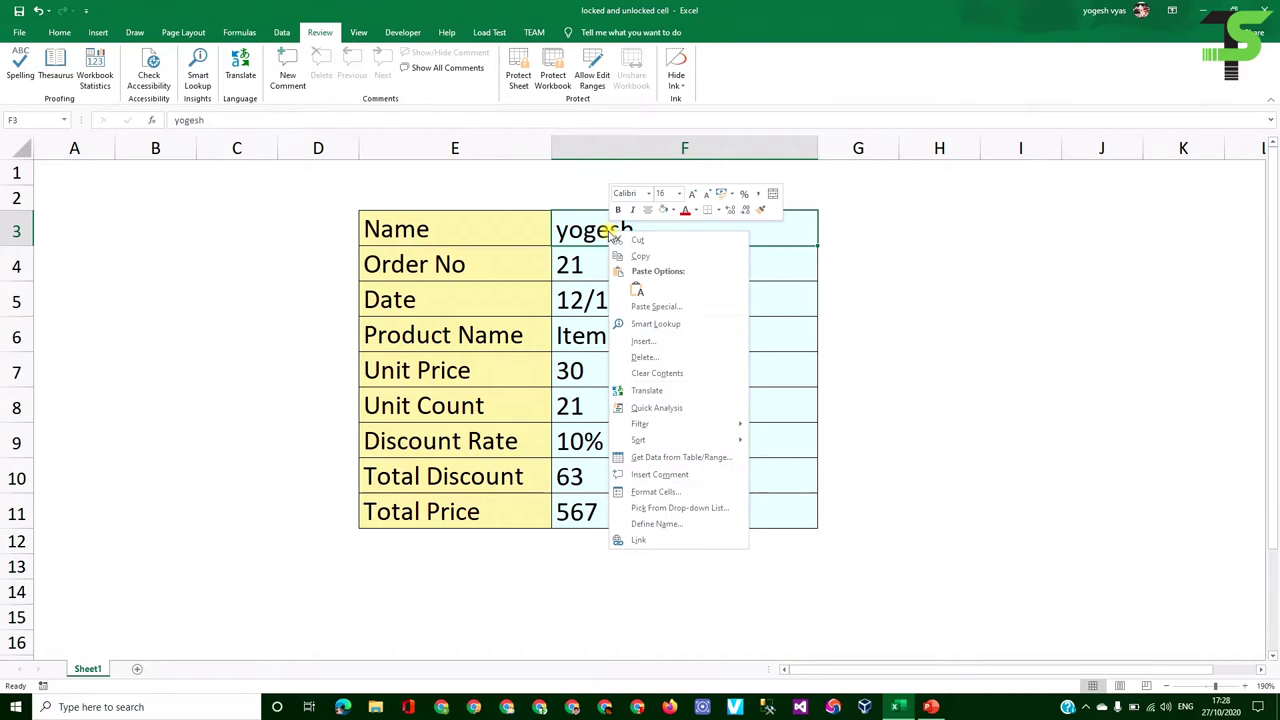
left_click(675, 493)
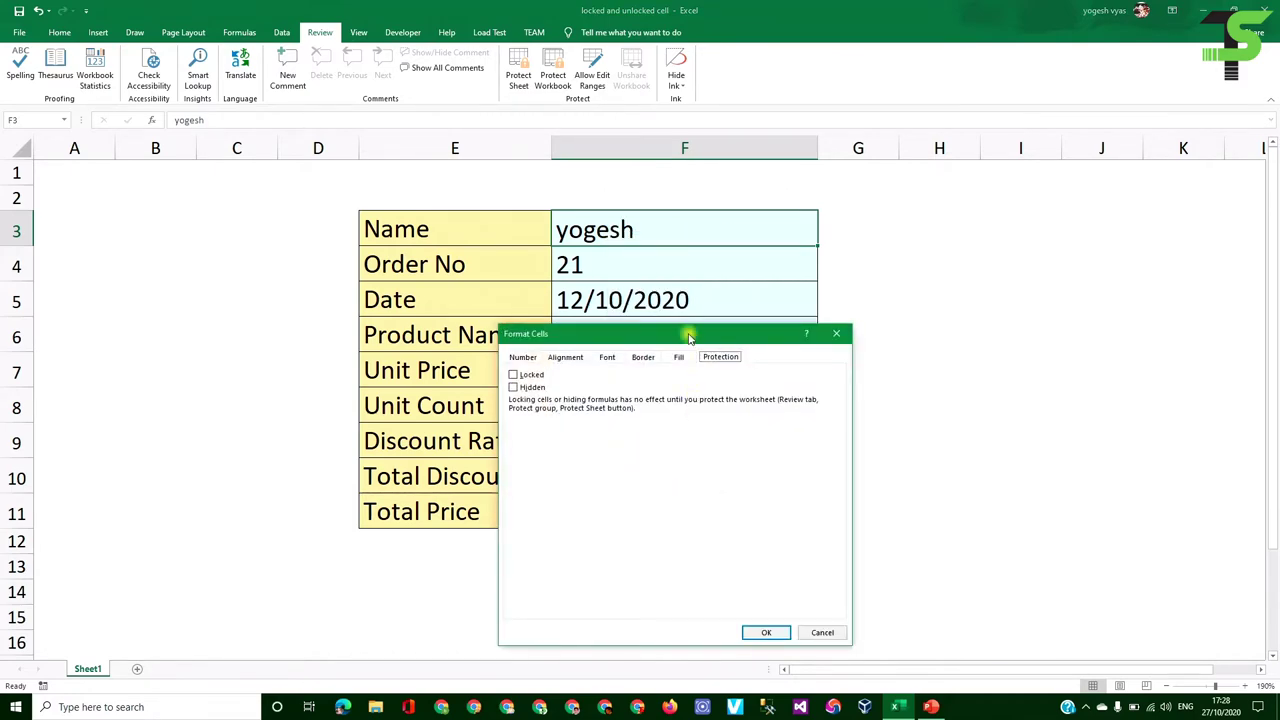
left_click_drag(688, 334, 694, 206)
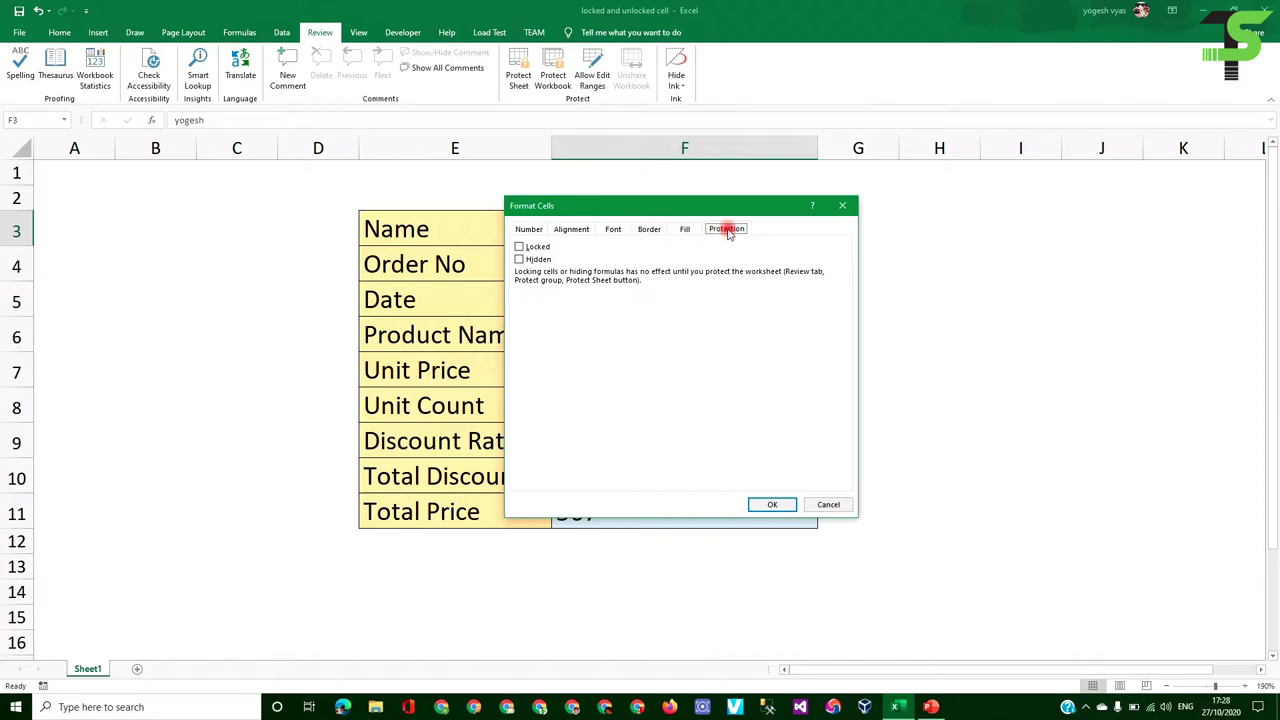
left_click(528, 229)
left_click(727, 229)
left_click(520, 247)
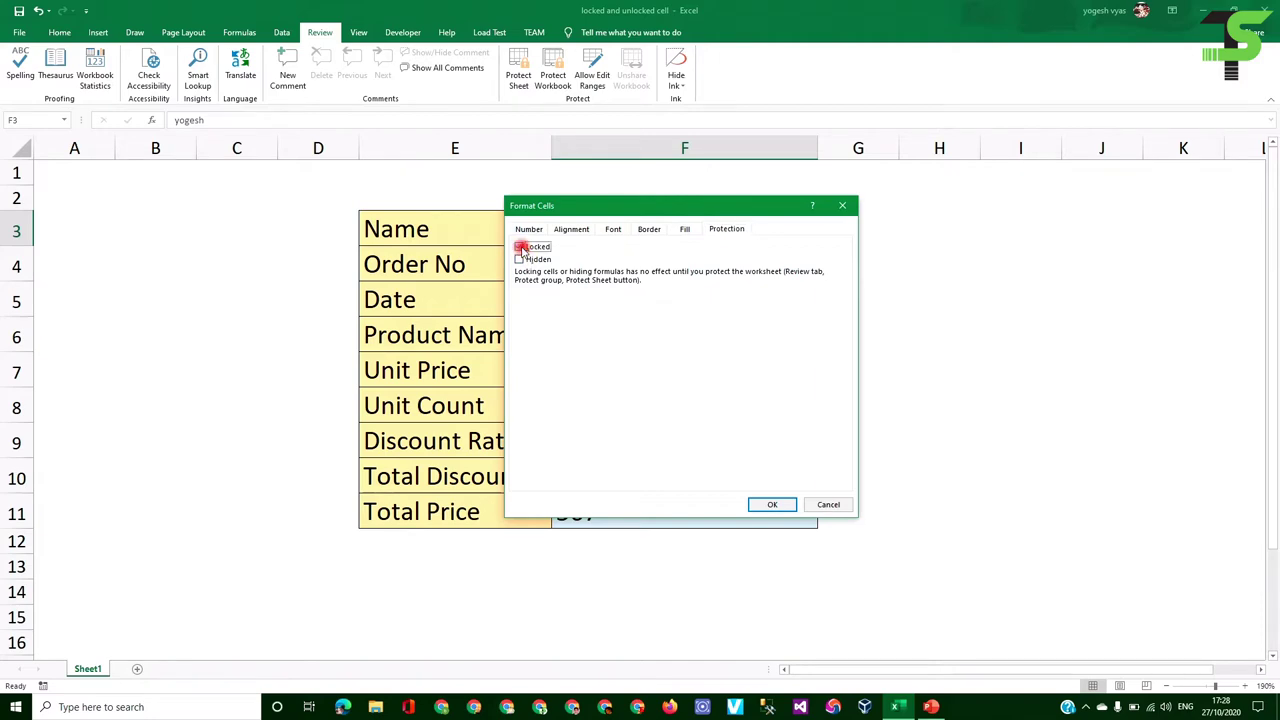
left_click(772, 504)
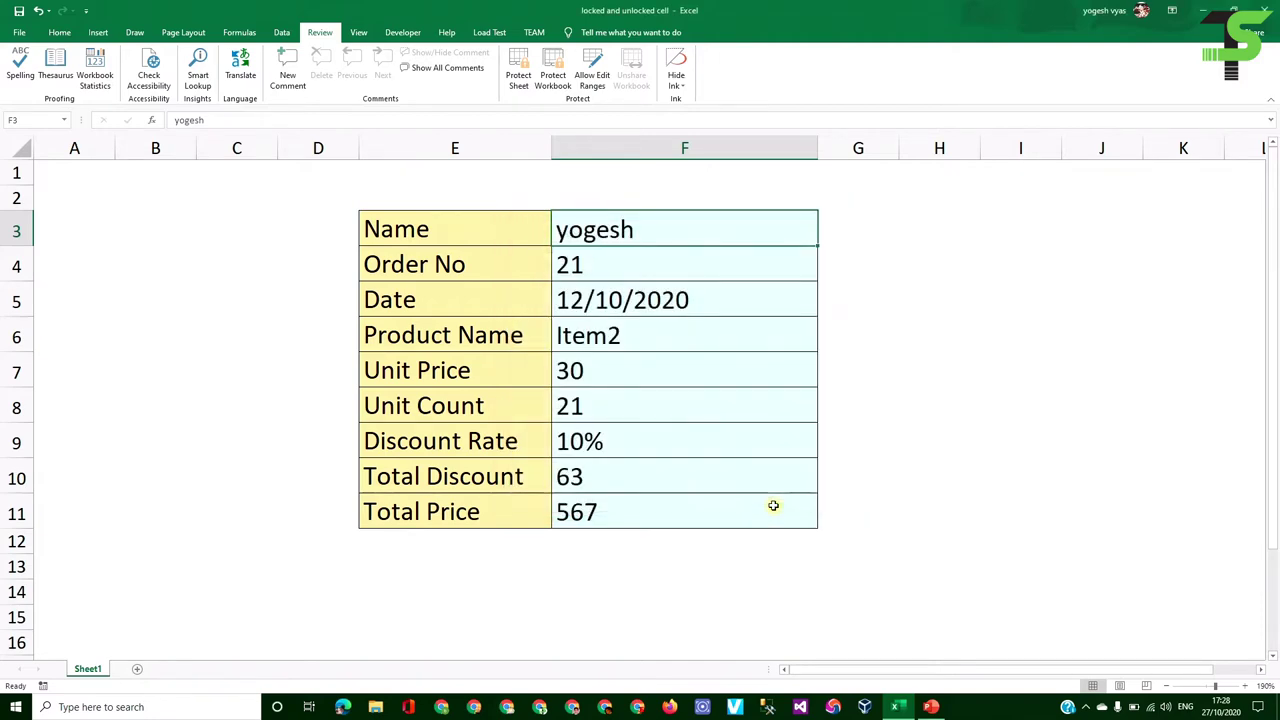
right_click(651, 215)
key("Escape")
left_click(995, 252)
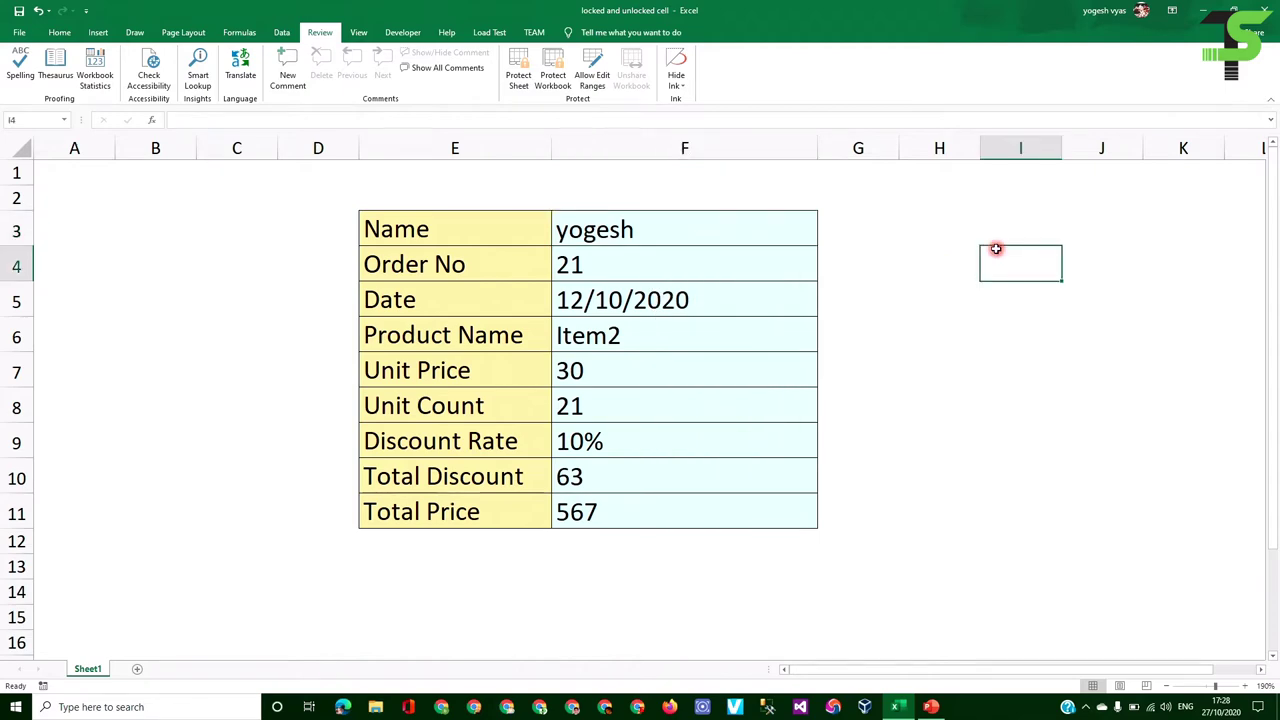
right_click(1003, 257)
left_click(1062, 499)
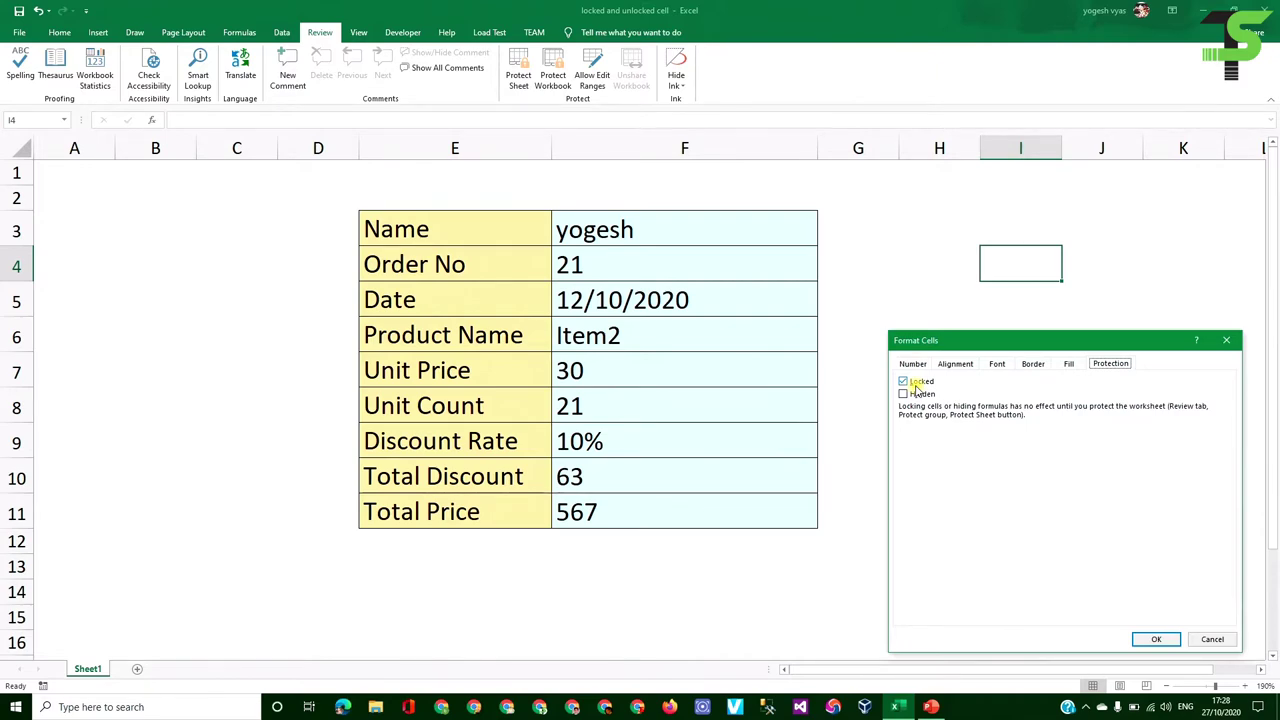
left_click(1210, 639)
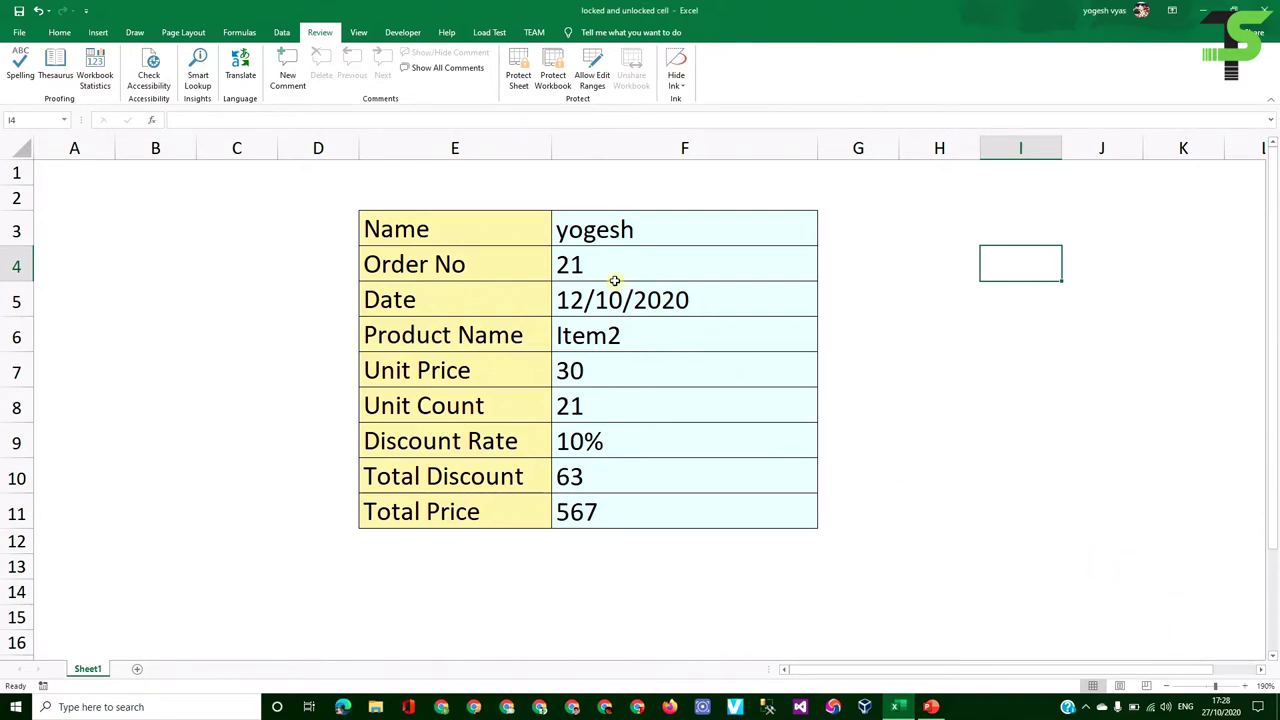
- Untick Locked for the Name cell F3 in Format Cells and apply it
left_click_drag(594, 238, 598, 300)
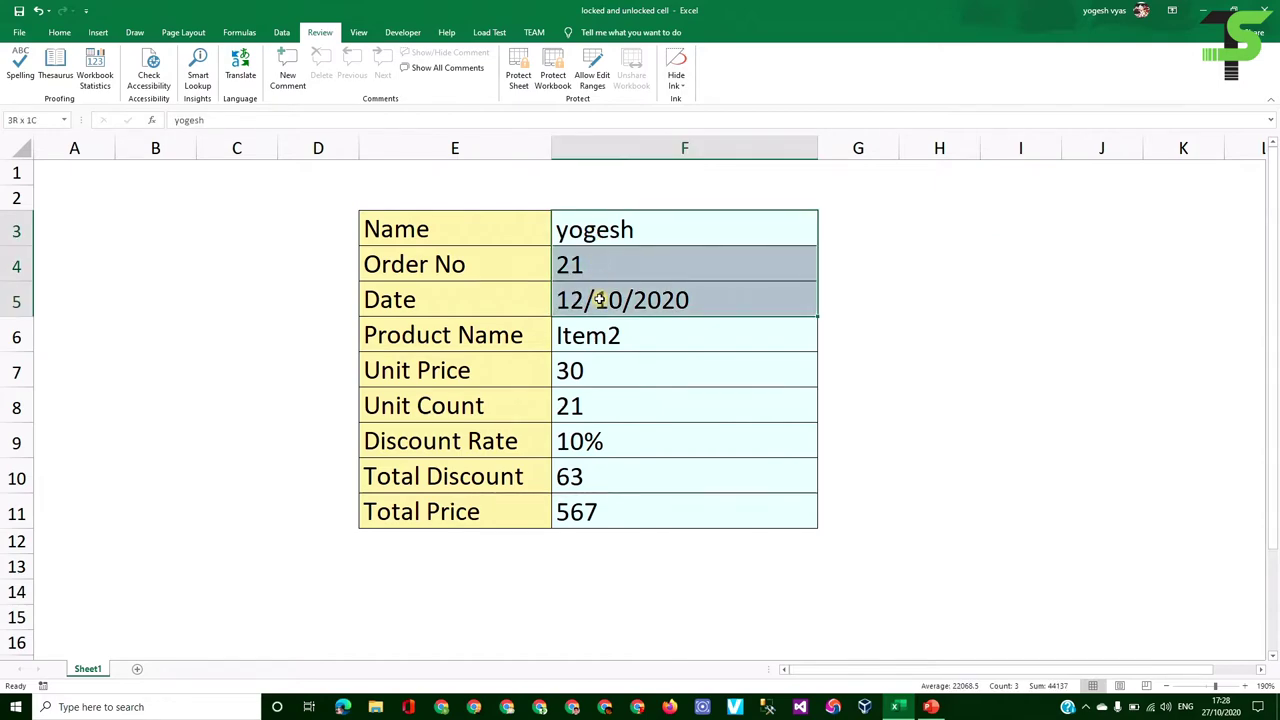
left_click(606, 229)
right_click(610, 229)
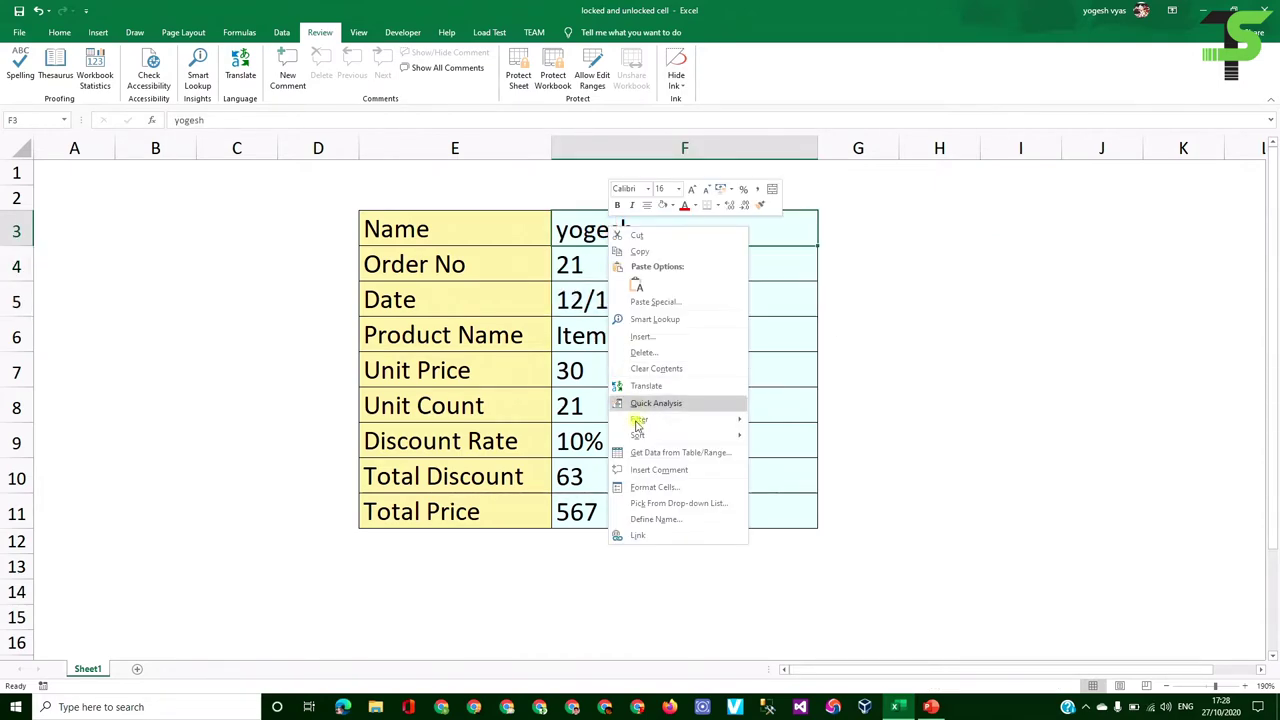
left_click(656, 487)
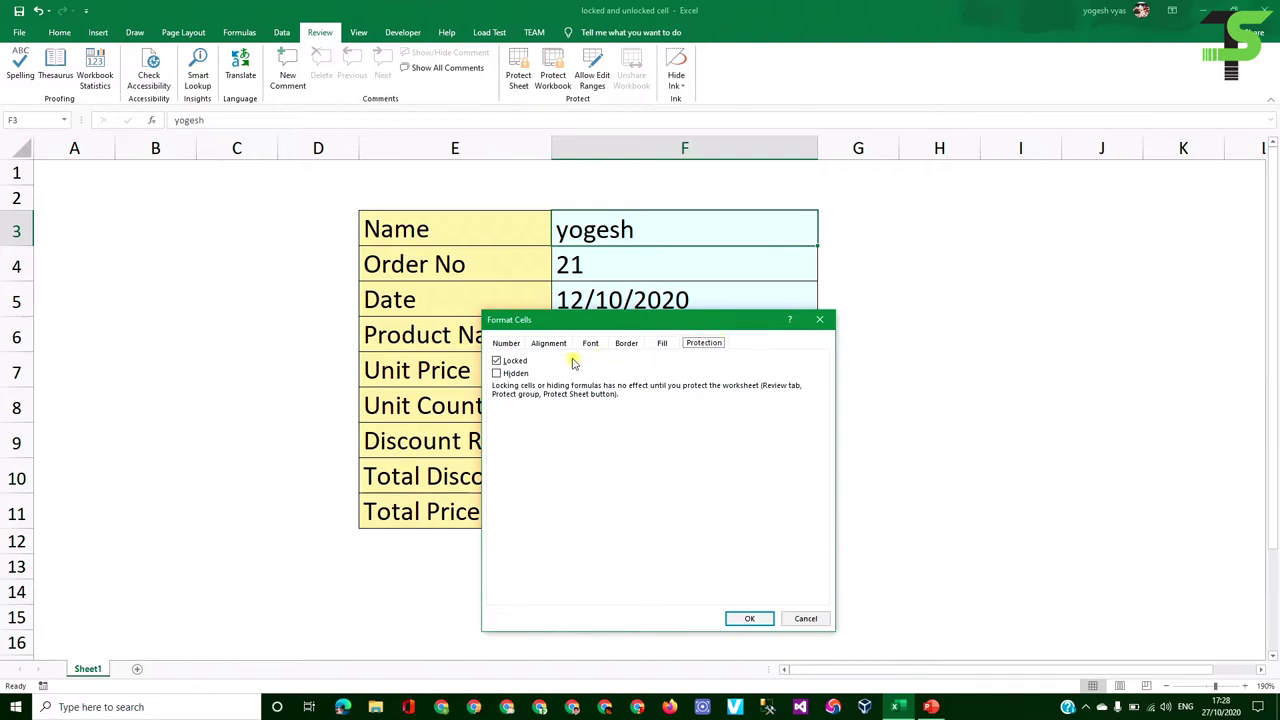
left_click(504, 366)
left_click(752, 619)
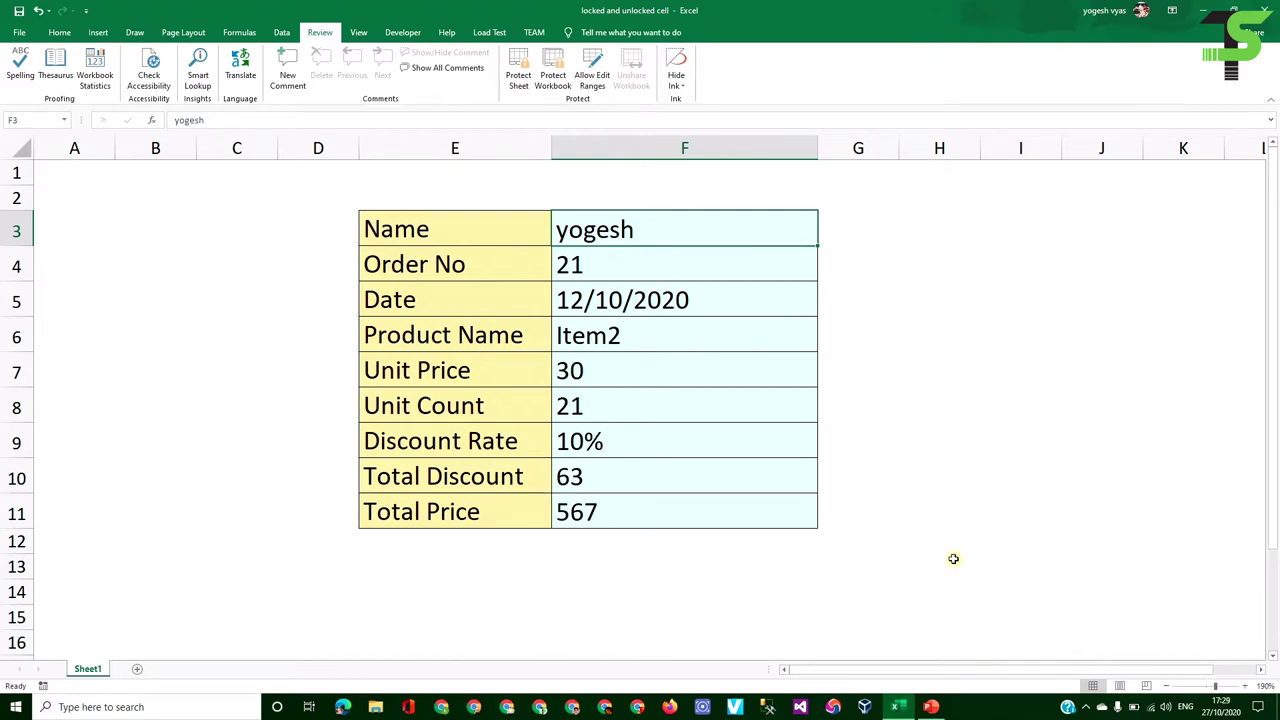
- Review the protection settings of input cells F3:F5 and cancel without changes
left_click_drag(632, 231, 626, 297)
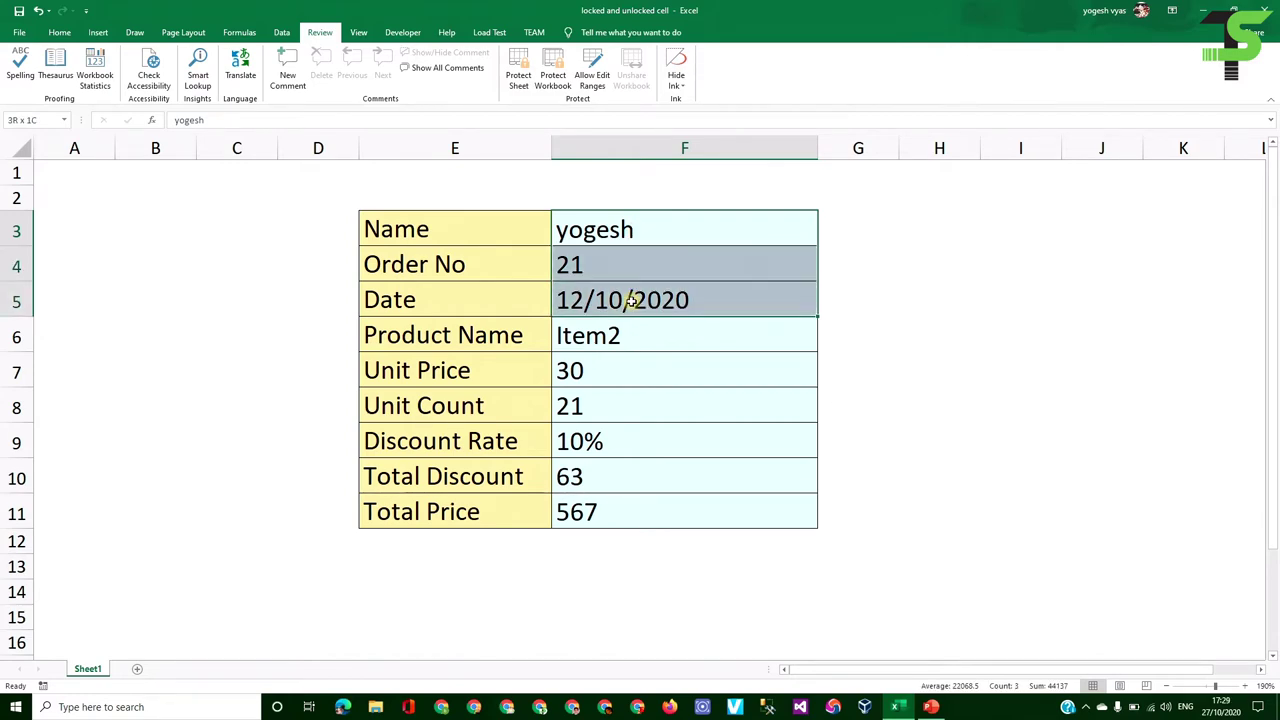
right_click(626, 297)
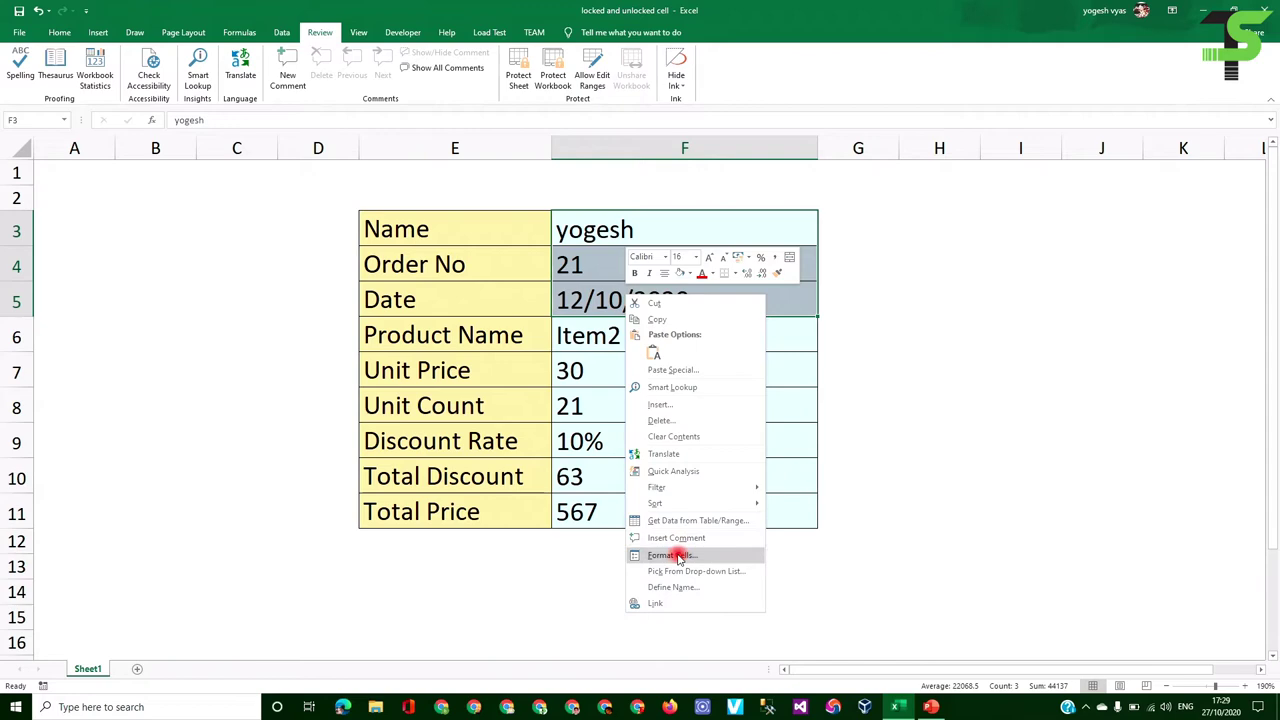
left_click(671, 555)
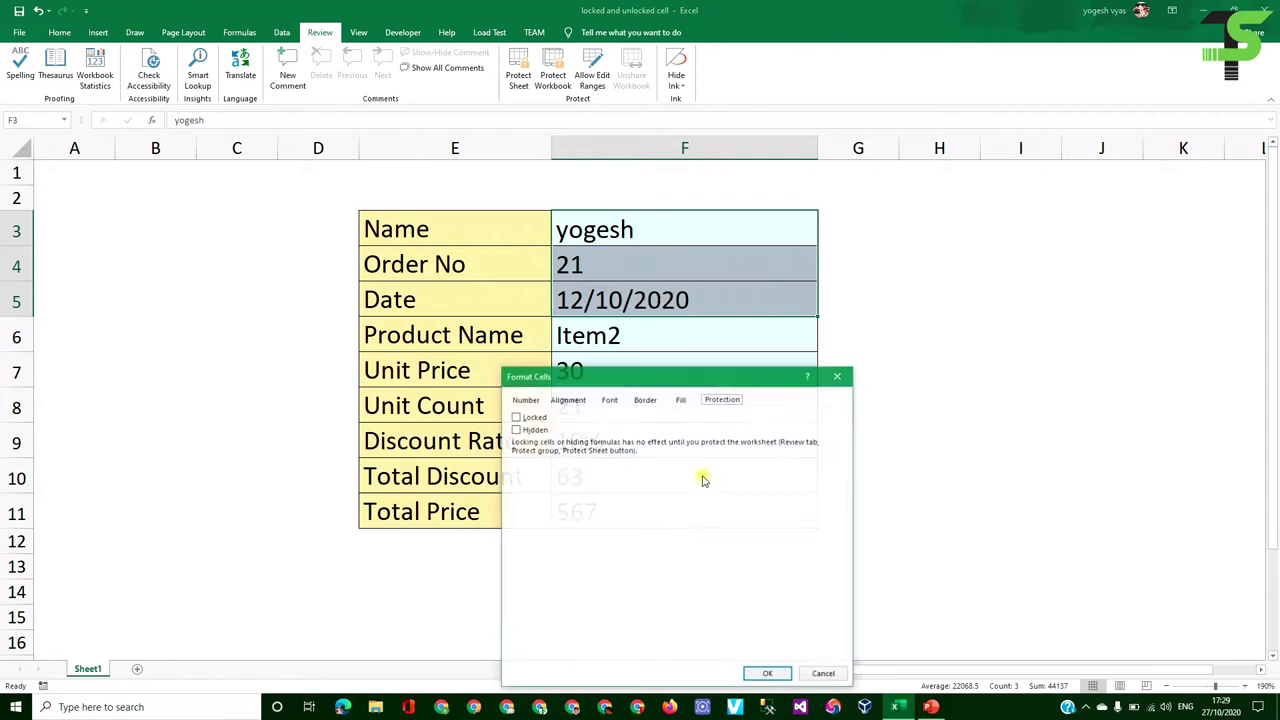
left_click(822, 675)
- Mark the Unit Price formula cell F7 as Locked
left_click(624, 347)
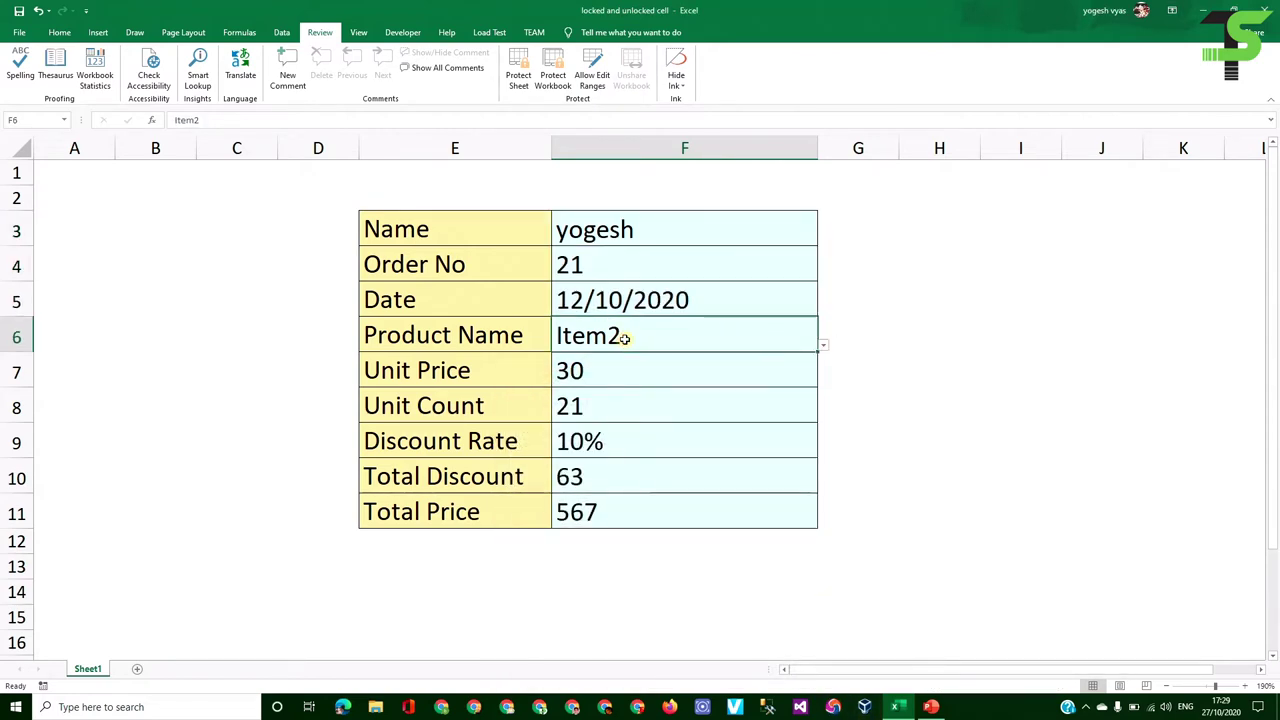
left_click(584, 370)
right_click(584, 370)
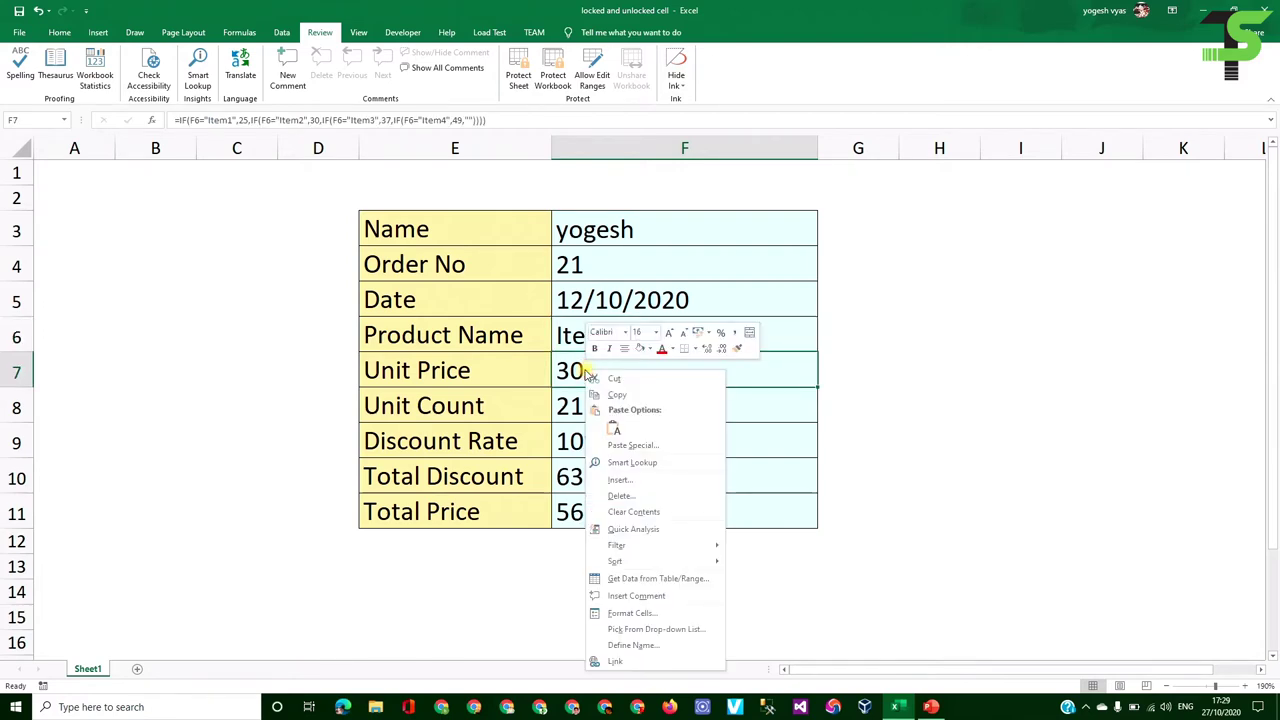
left_click(647, 610)
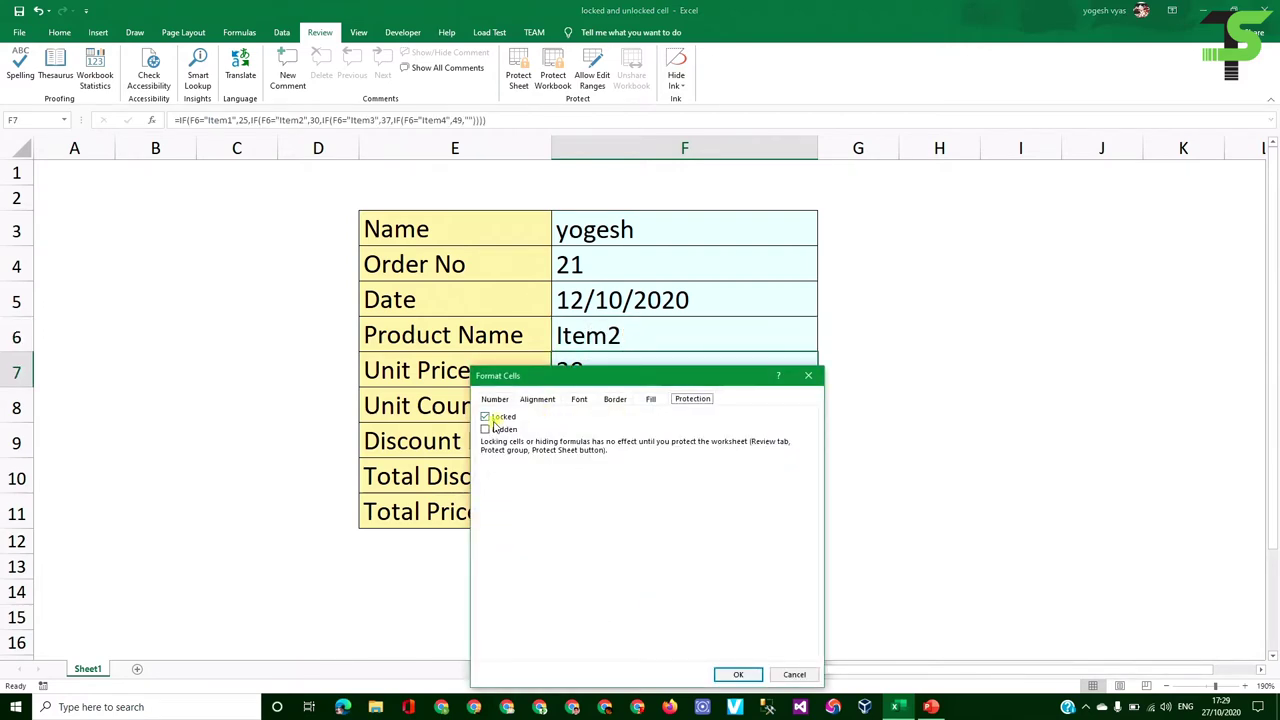
left_click(489, 420)
left_click(752, 673)
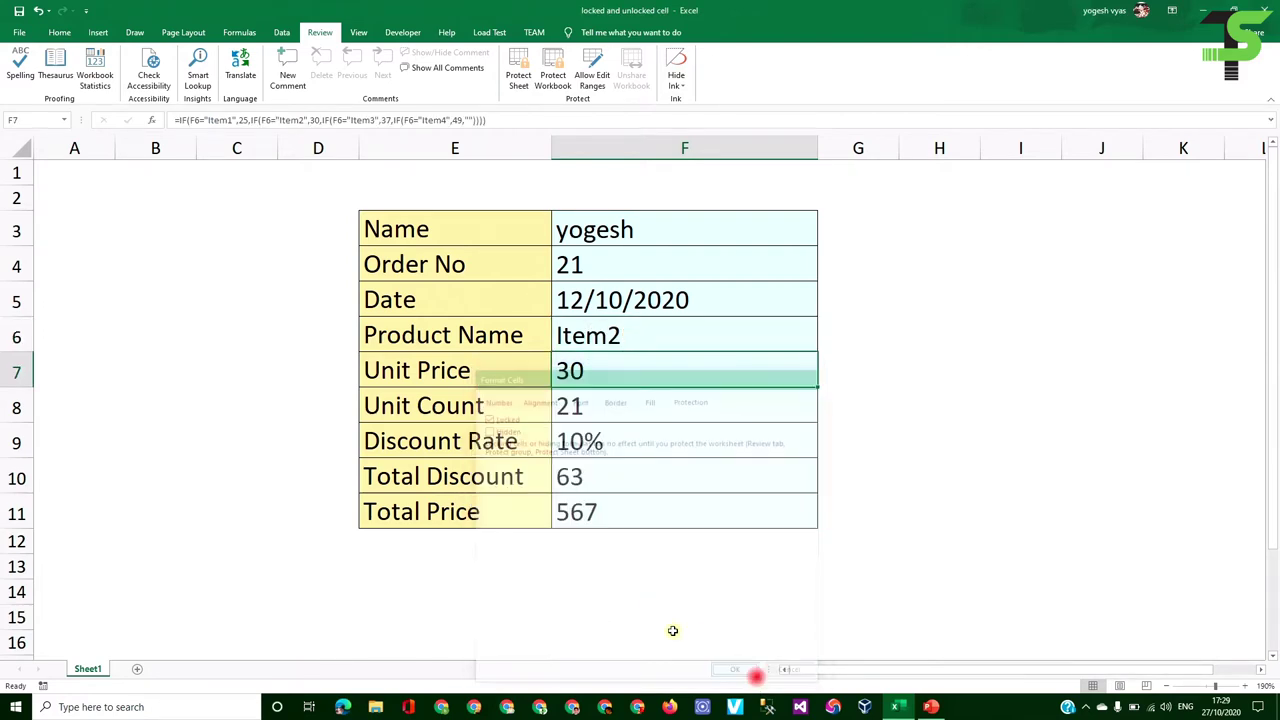
- Verify that total cells F10:F11 are already Locked, then cancel
left_click_drag(582, 477, 592, 506)
right_click(596, 490)
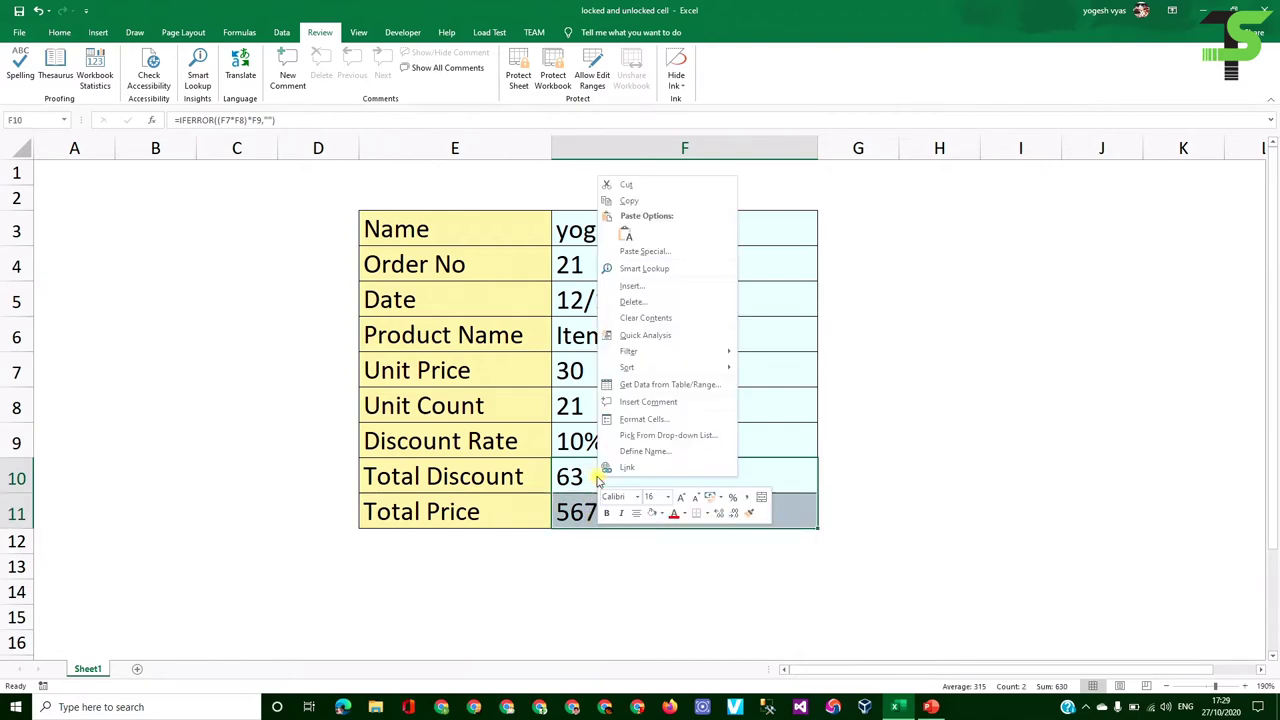
left_click(648, 420)
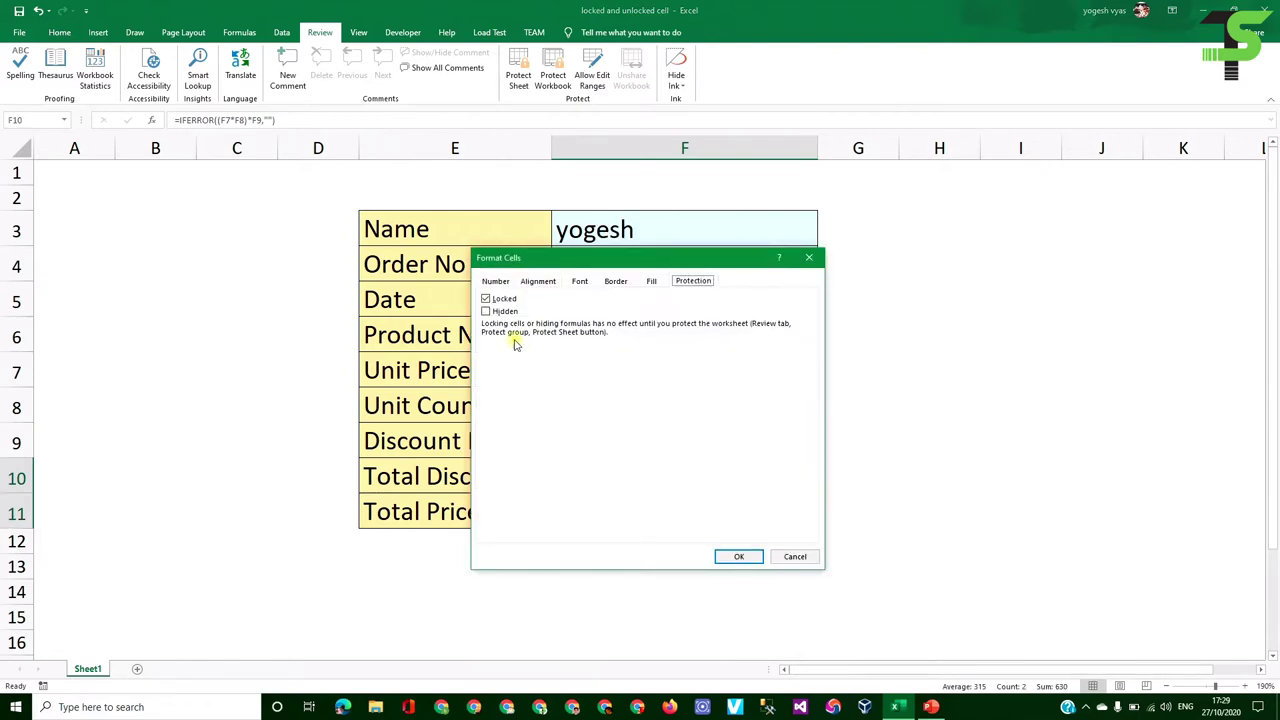
left_click(806, 560)
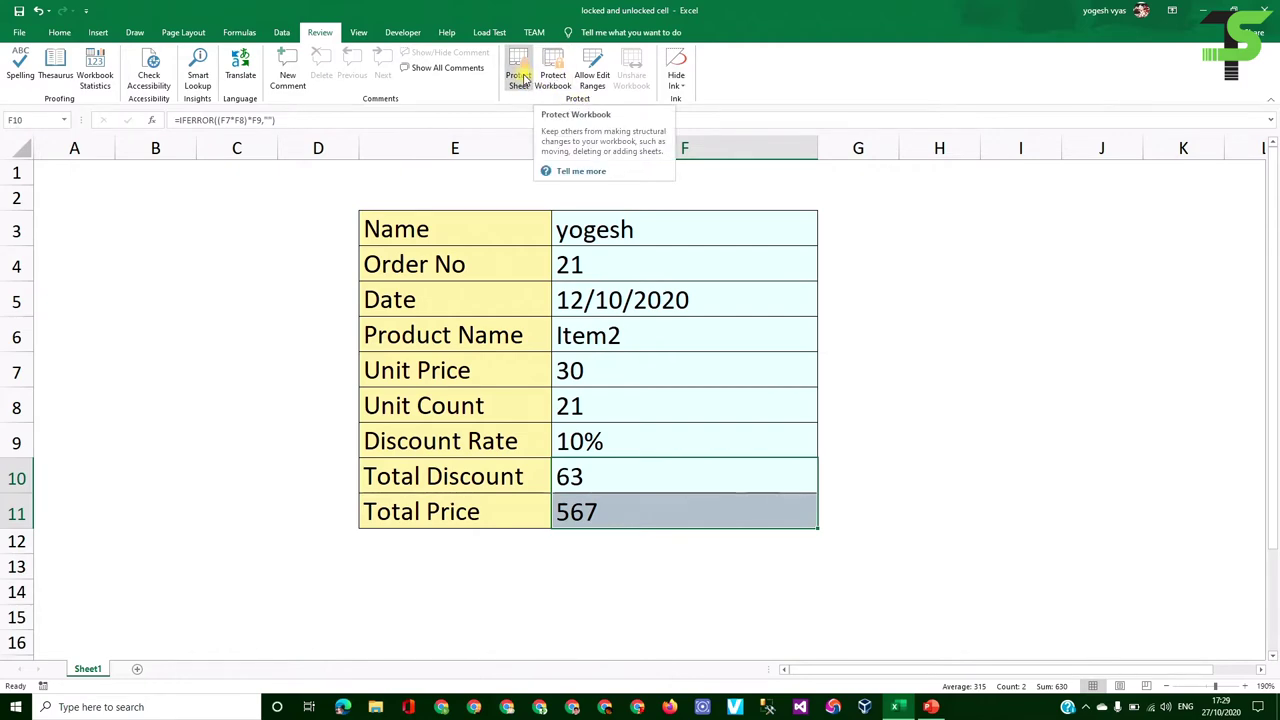
- In Protect Sheet, allow users to select unlocked cells
left_click(519, 85)
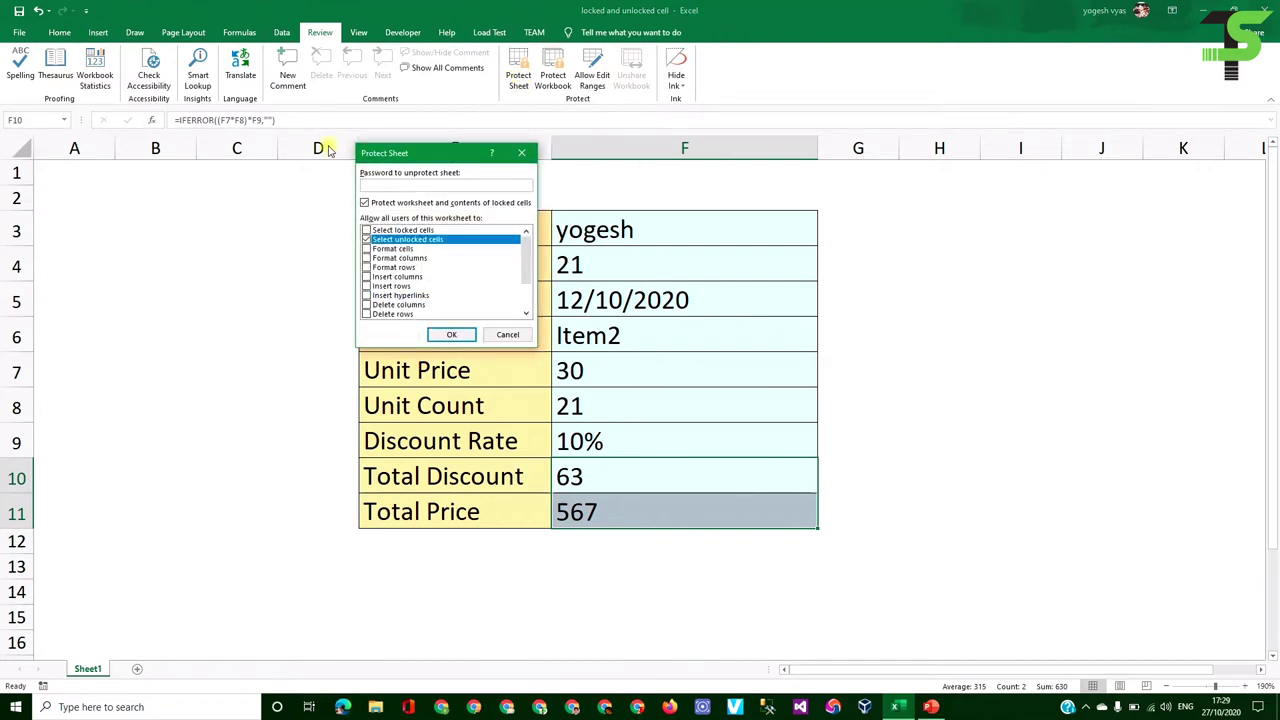
left_click_drag(428, 152, 409, 142)
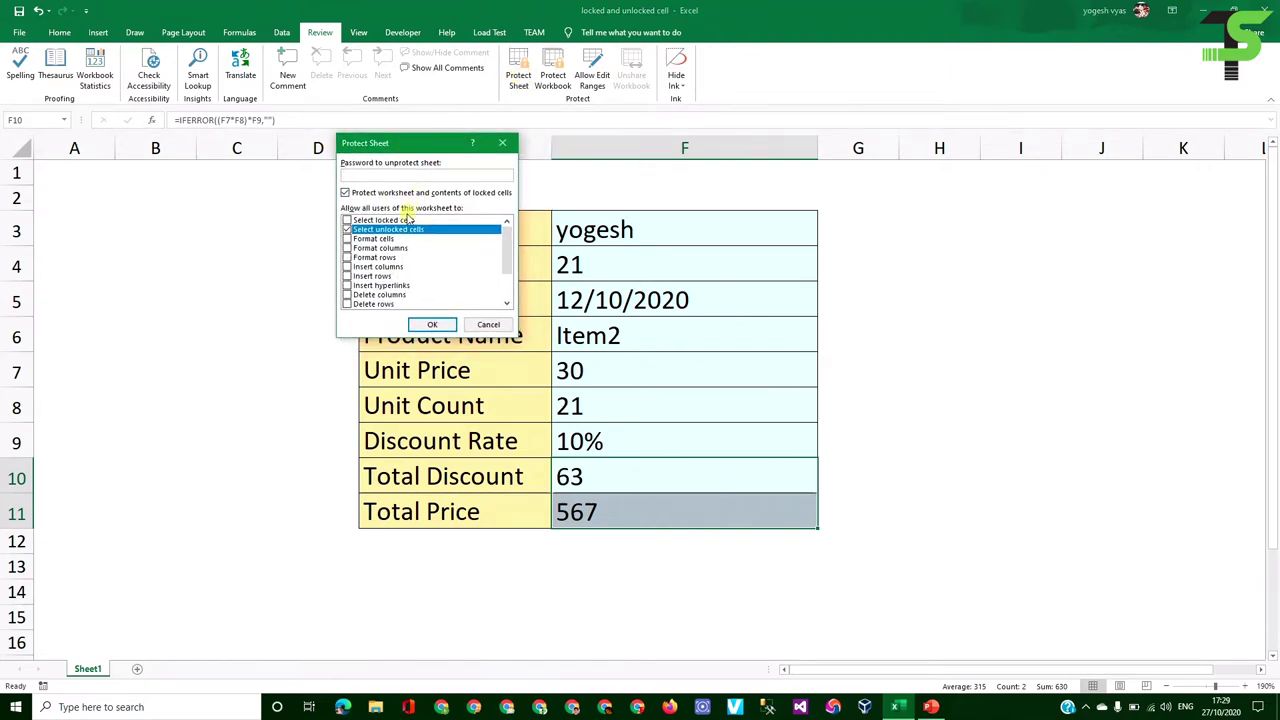
scroll(405, 235, "down", 2)
scroll(405, 255, "up", 2)
scroll(352, 262, "down", 3)
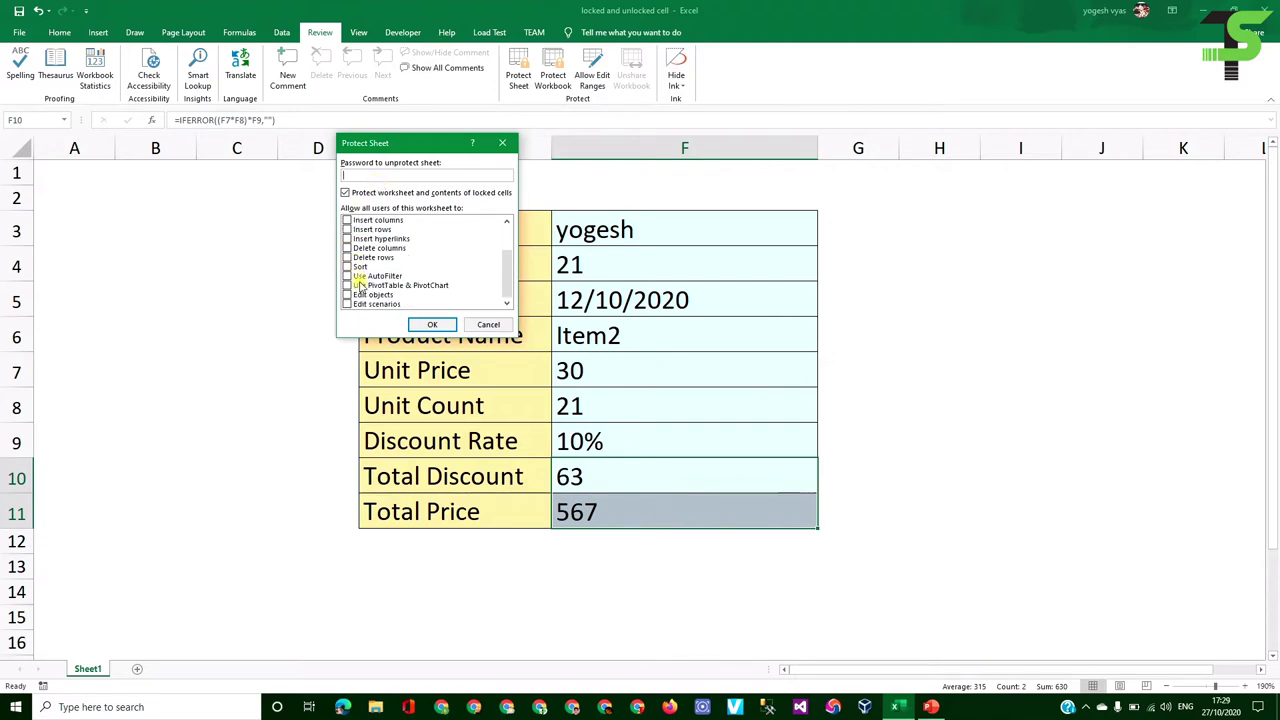
scroll(358, 300, "up", 3)
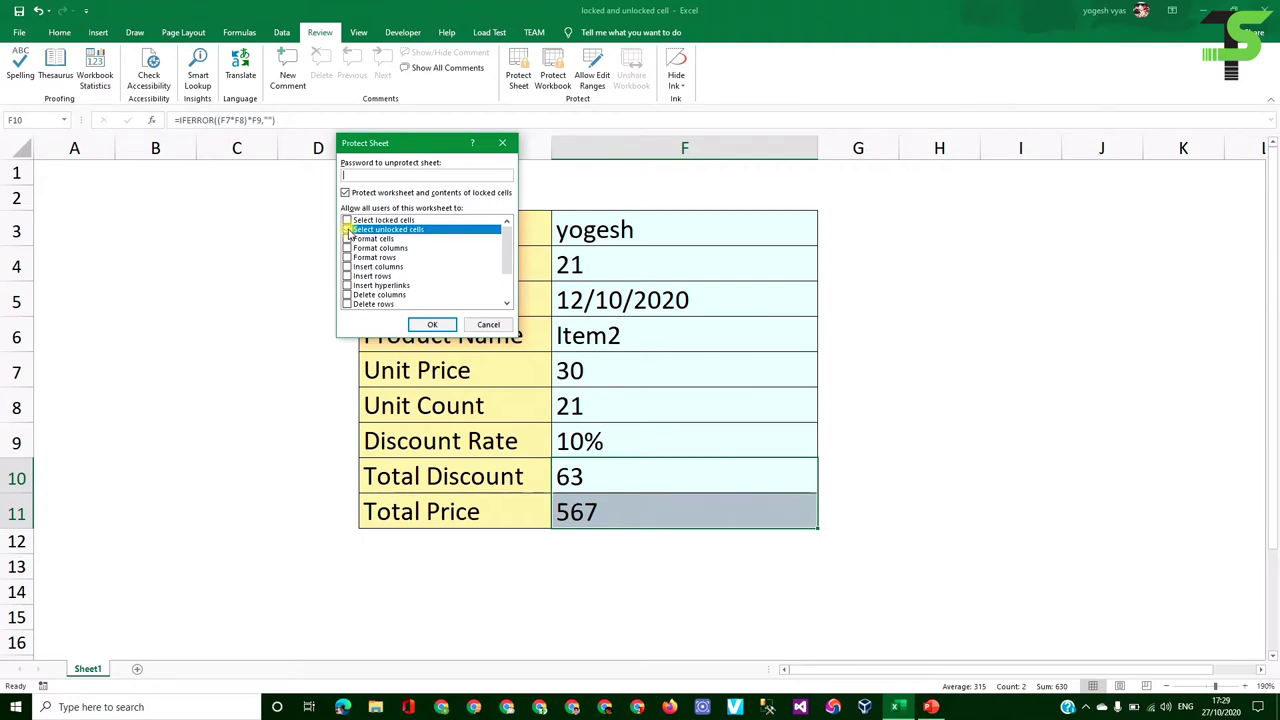
left_click(347, 229)
left_click(346, 230)
left_click(347, 229)
- Adjust the other permissions so only 'Select unlocked cells' remains, and protect the sheet
left_click(347, 239)
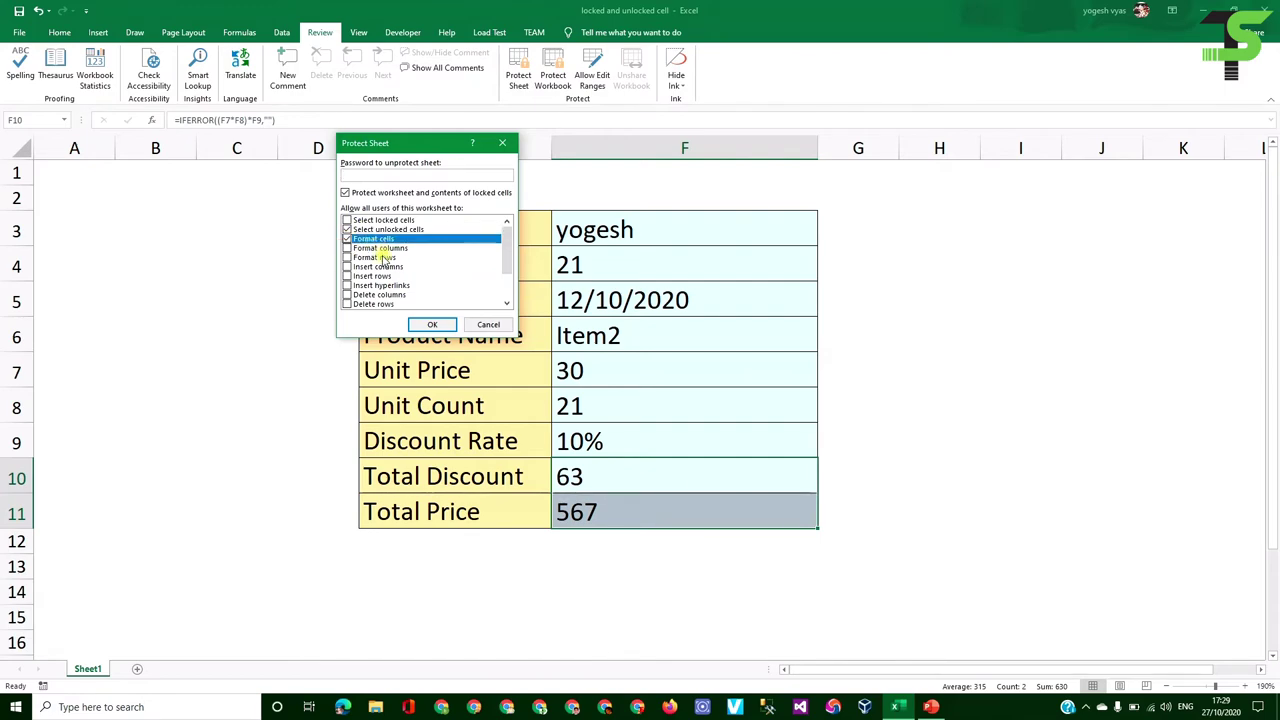
left_click(347, 248)
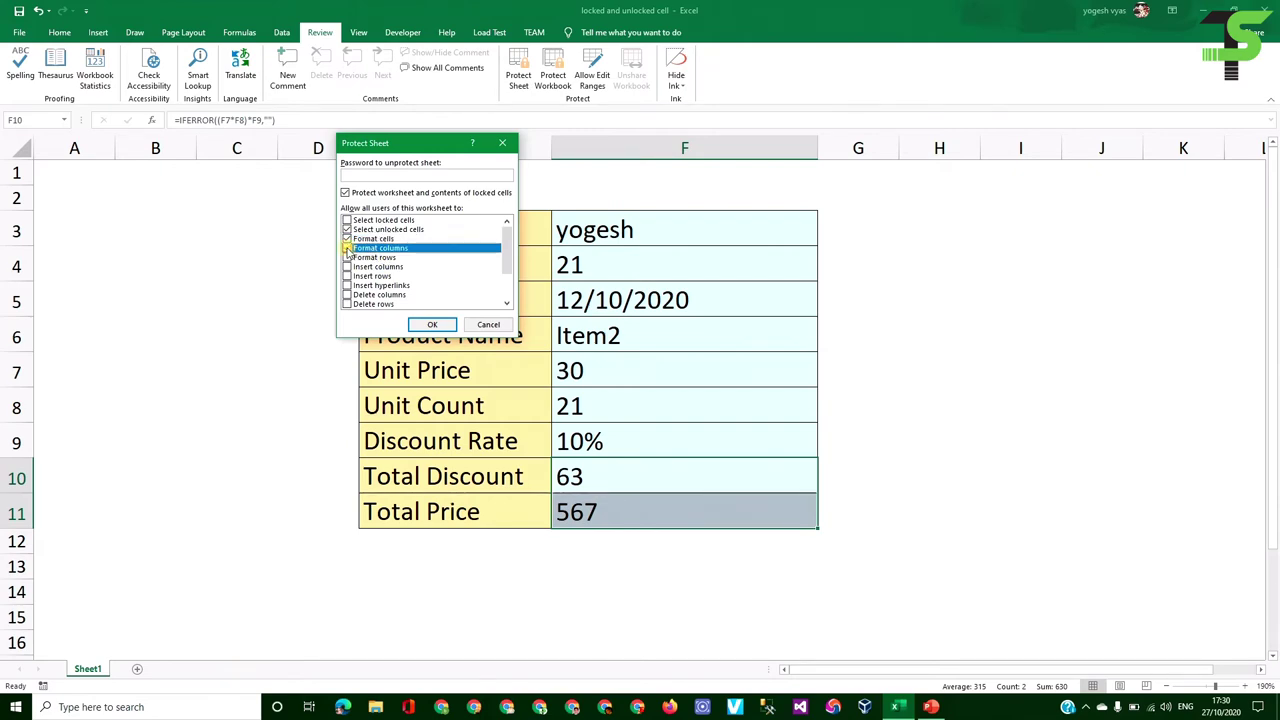
scroll(346, 252, "down", 2)
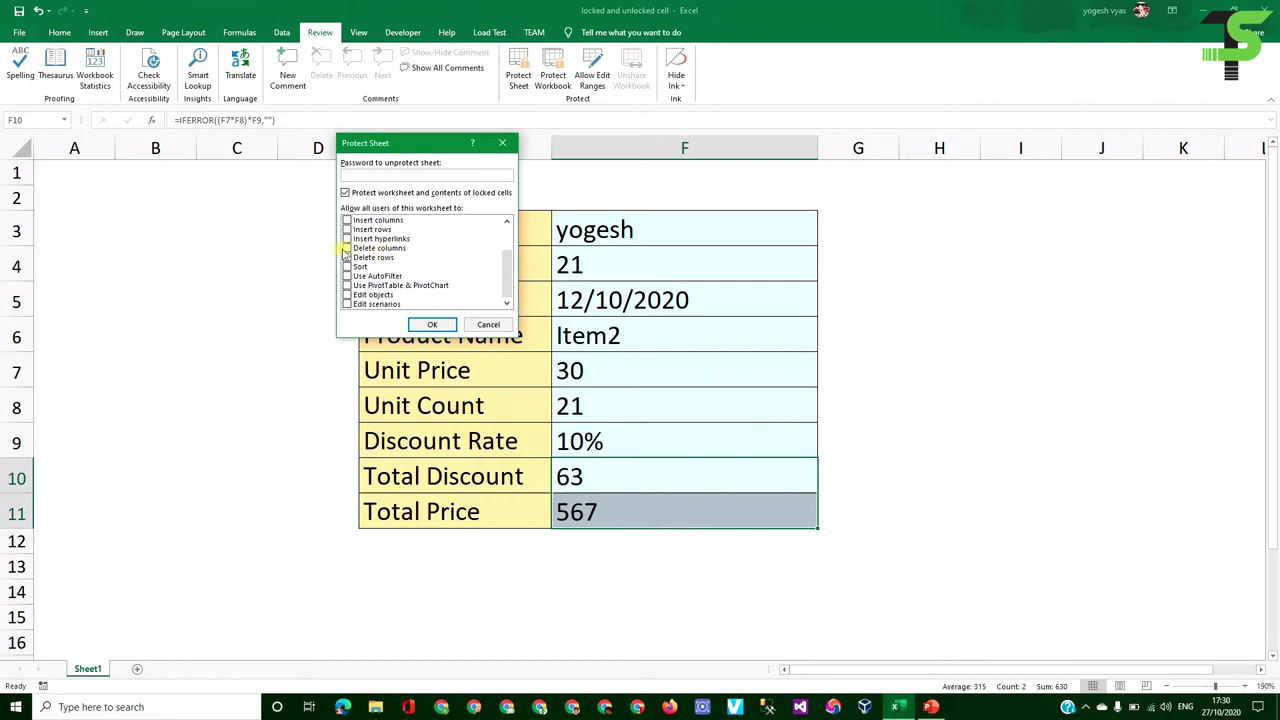
left_click(347, 248)
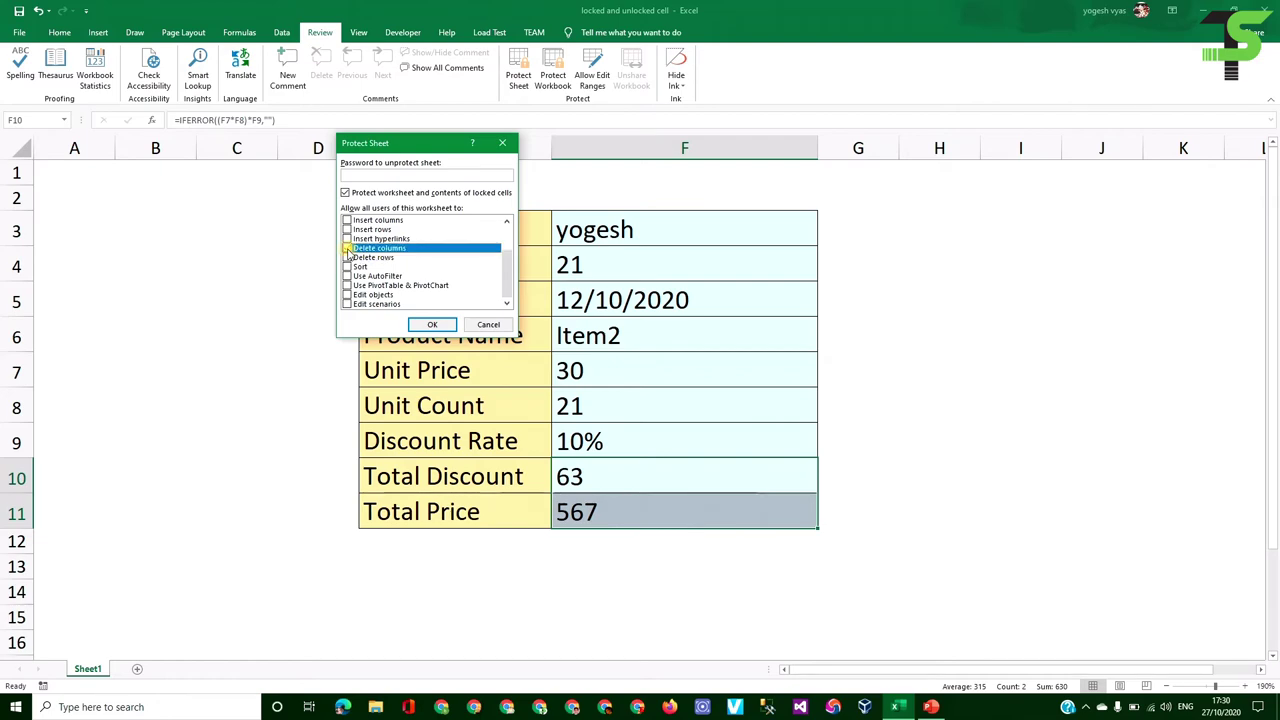
scroll(347, 248, "up", 2)
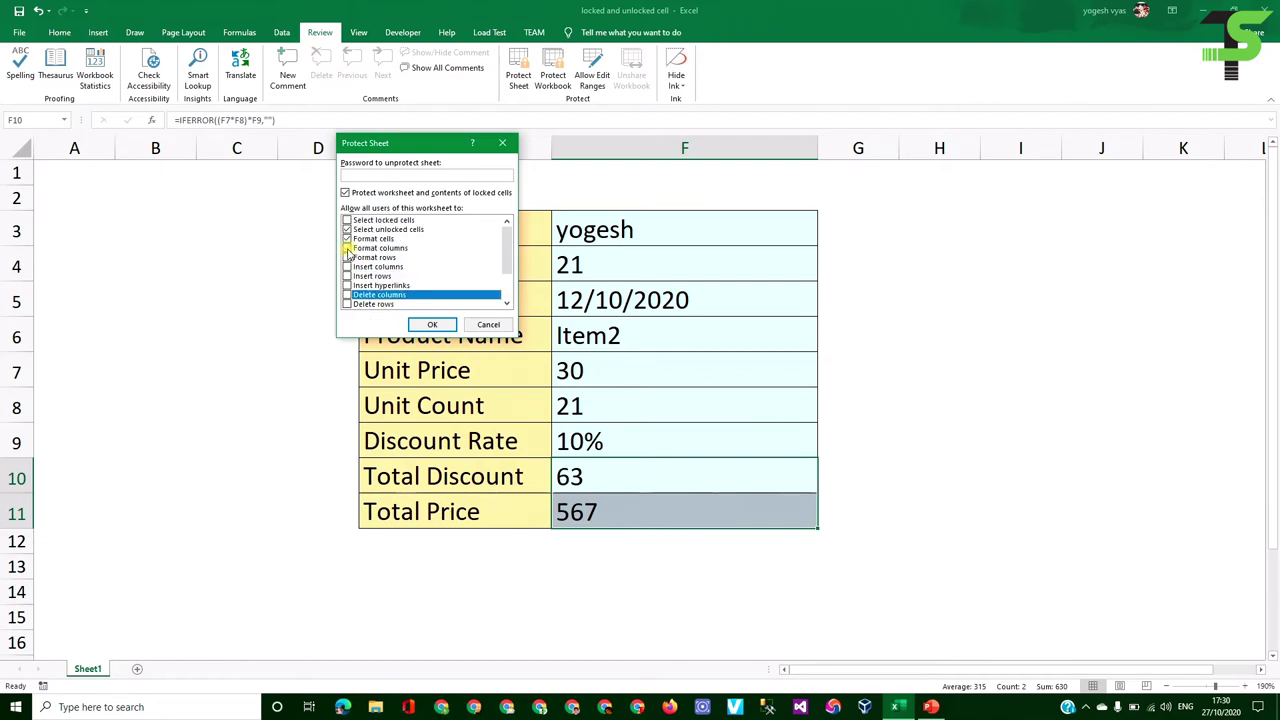
left_click(347, 239)
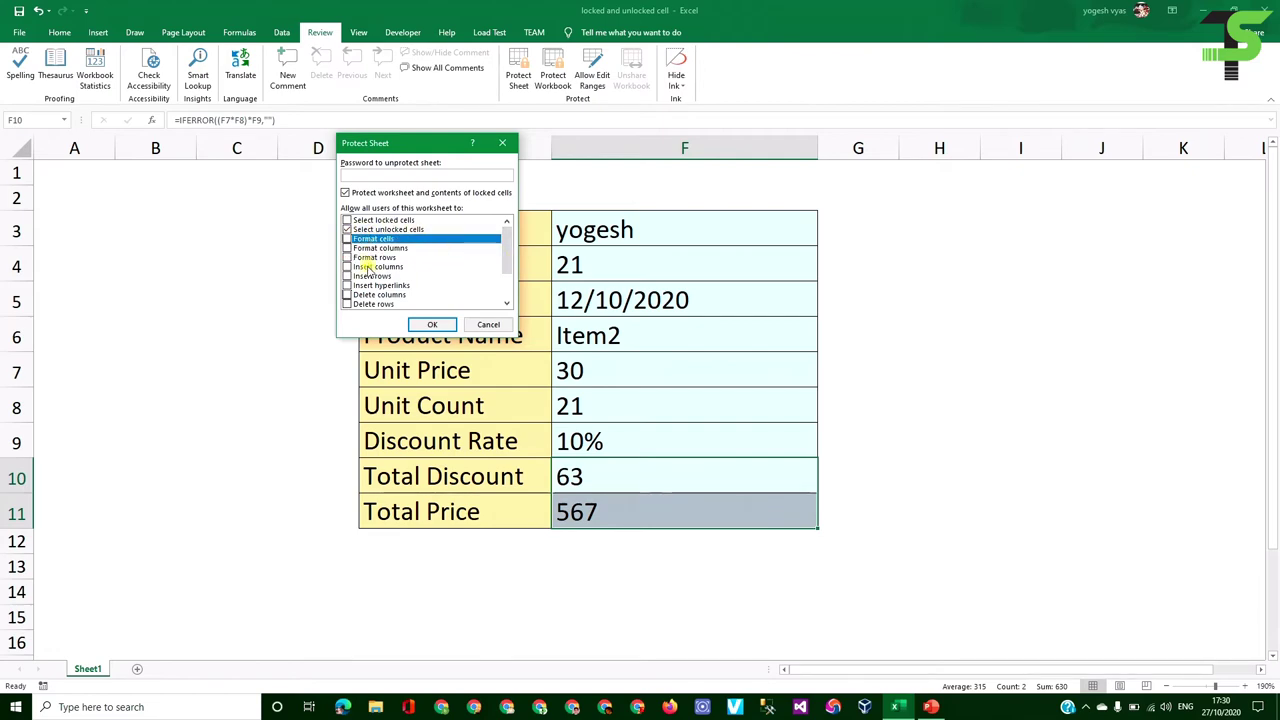
scroll(367, 267, "down", 2)
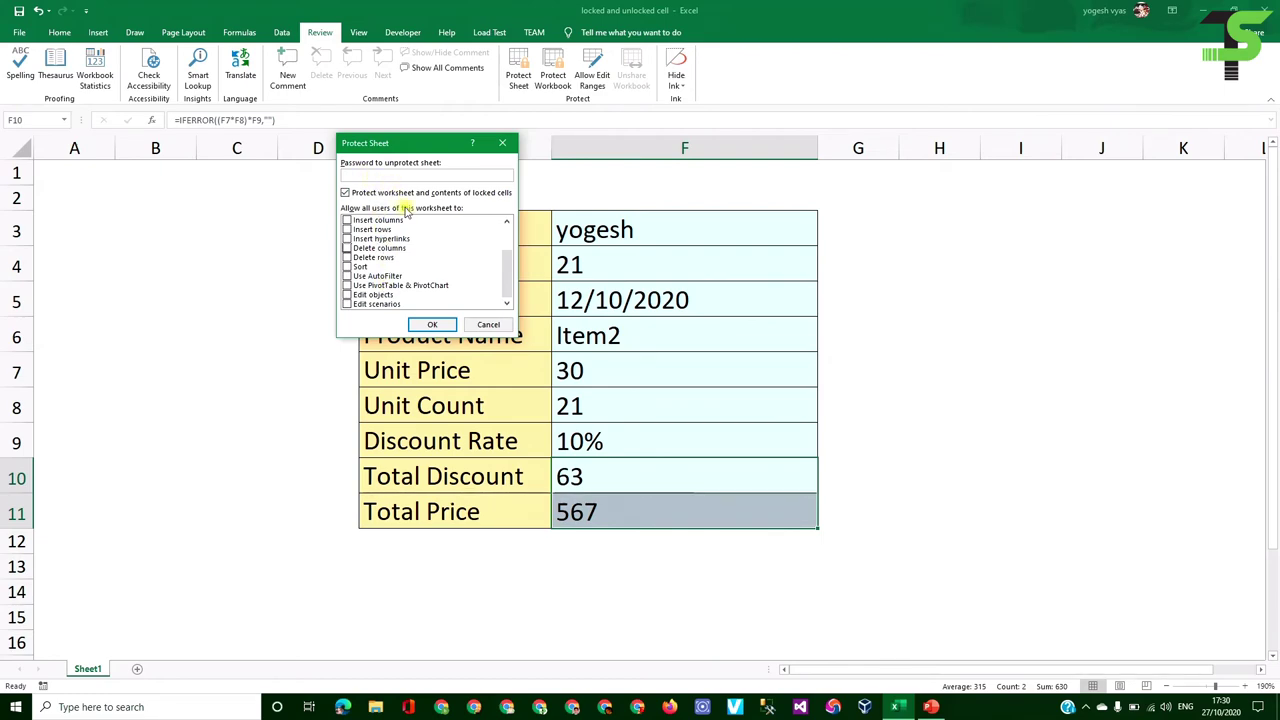
left_click(434, 323)
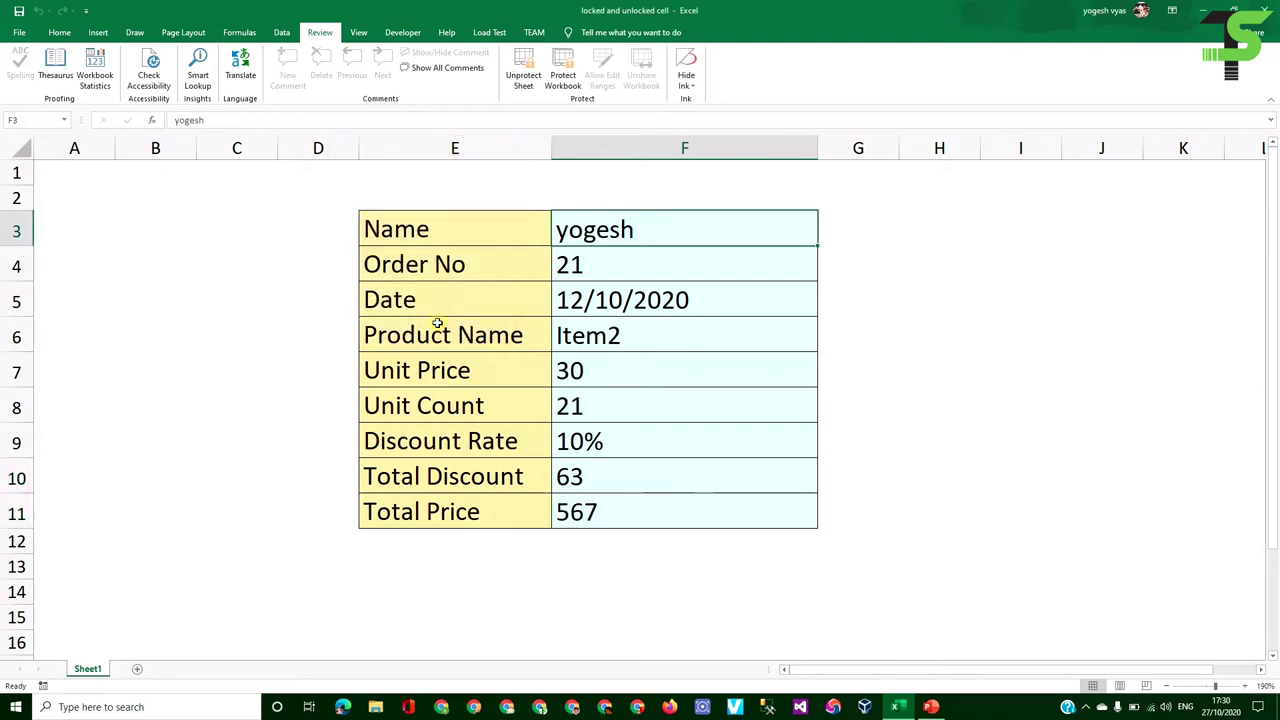
- Select cell F9 and bring up the Protect Structure and Windows dialog
left_click(669, 437)
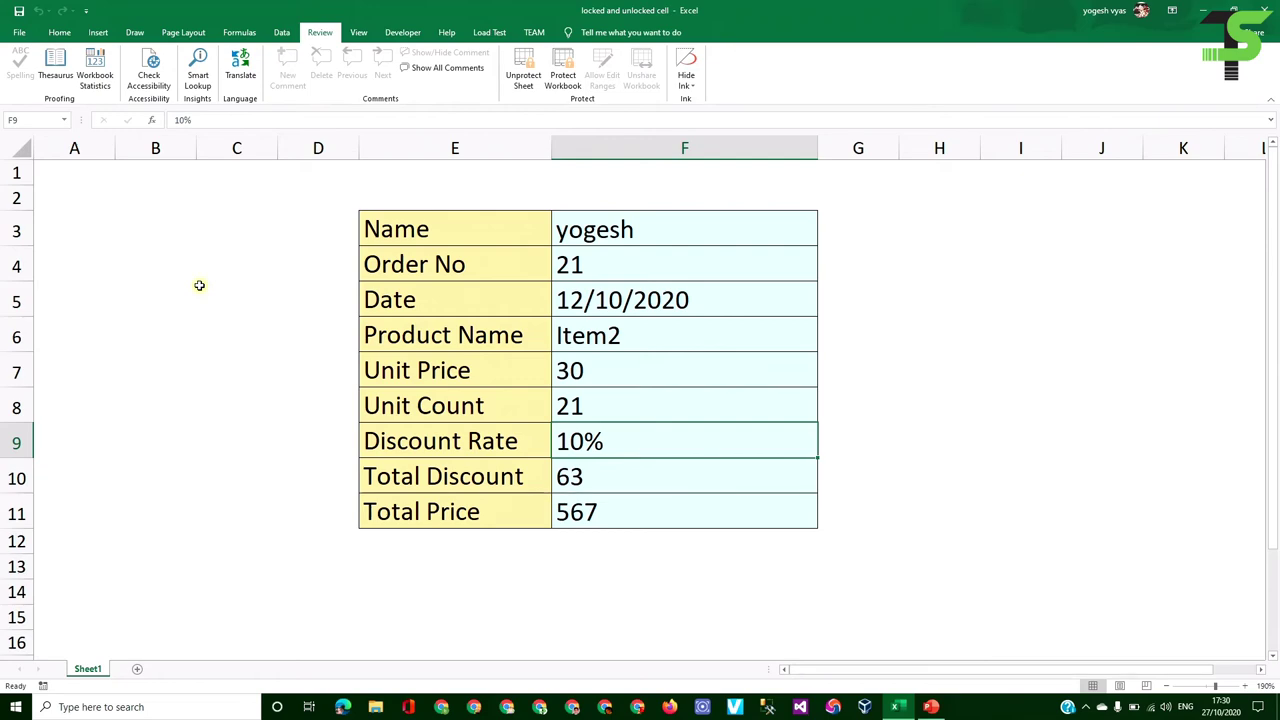
left_click(561, 77)
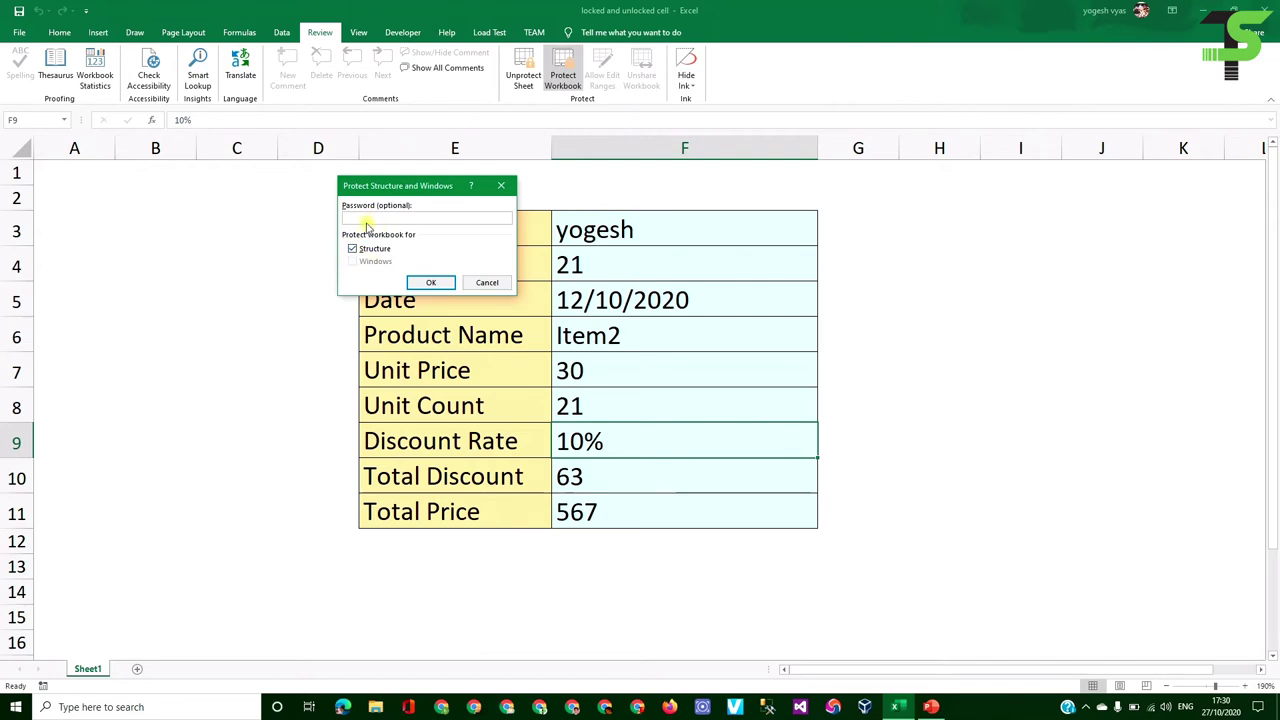
- Apply Structure protection and confirm Insert, Delete and Rename are greyed out for Sheet1
left_click(431, 280)
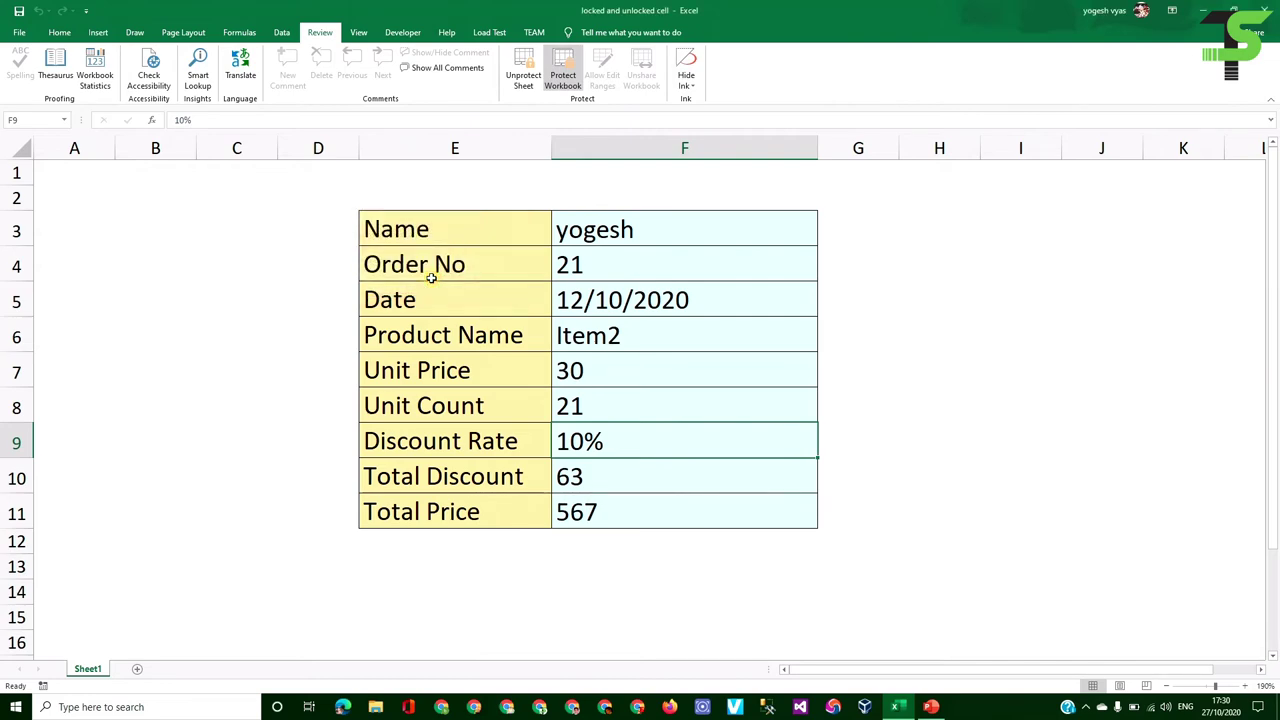
right_click(95, 672)
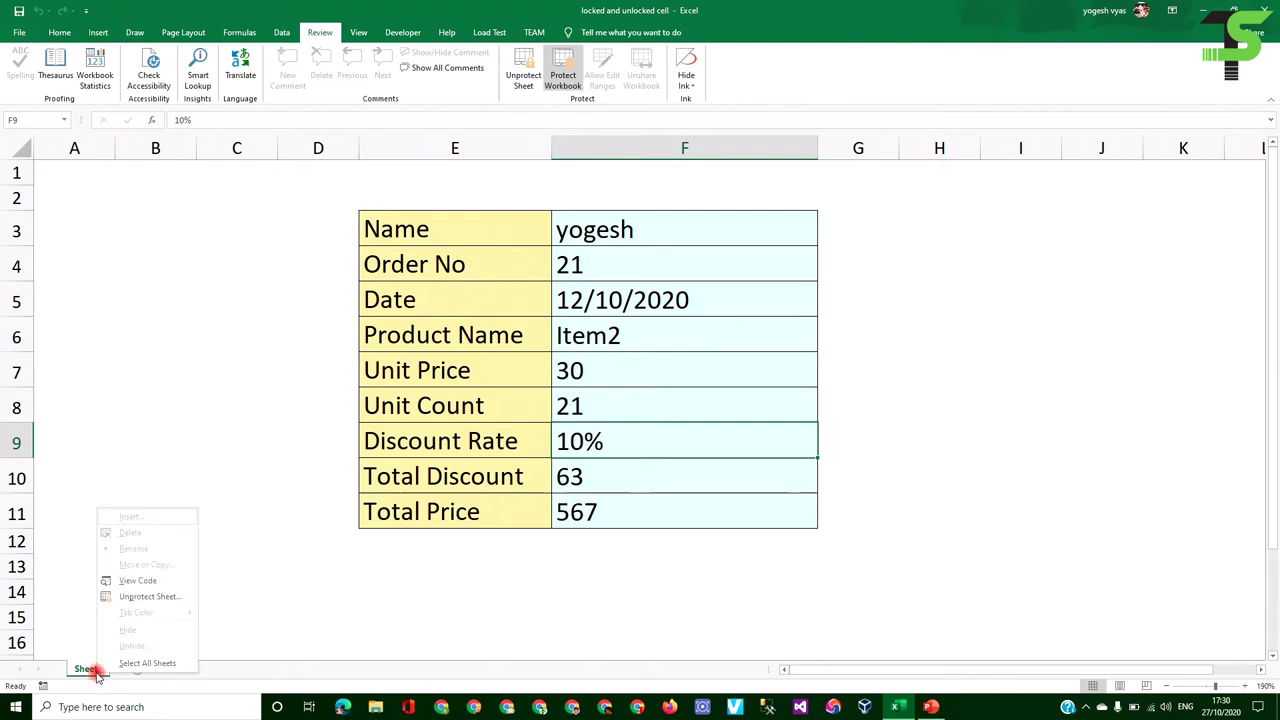
left_click(487, 557)
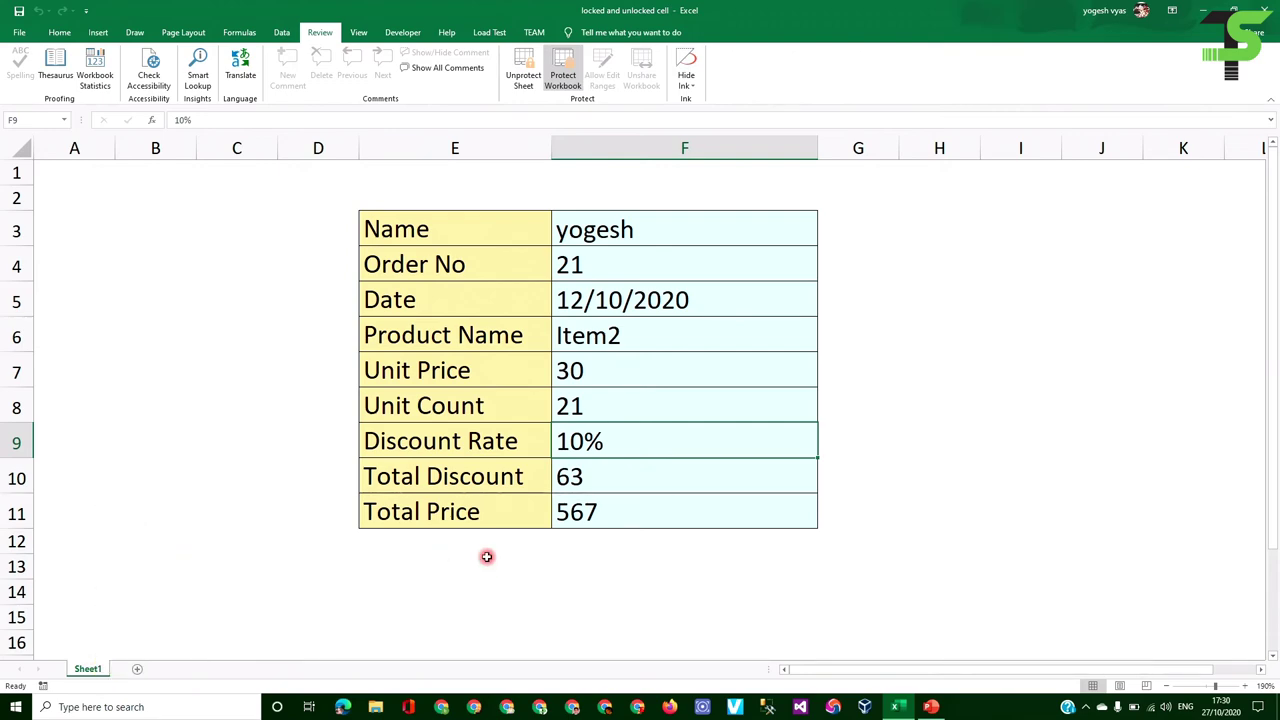
mouse_move(606, 229)
left_mouse_down()
mouse_move(610, 297)
mouse_move(613, 275)
left_mouse_up()
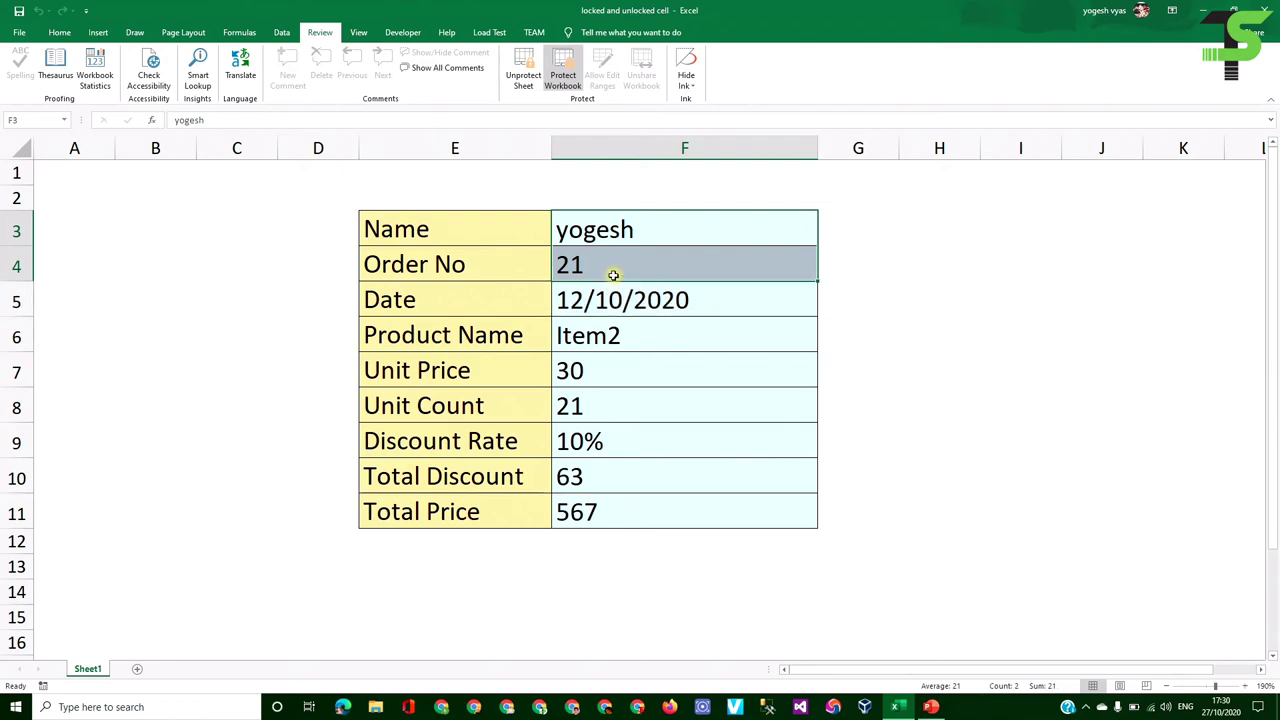
left_click(611, 334)
left_click(617, 235)
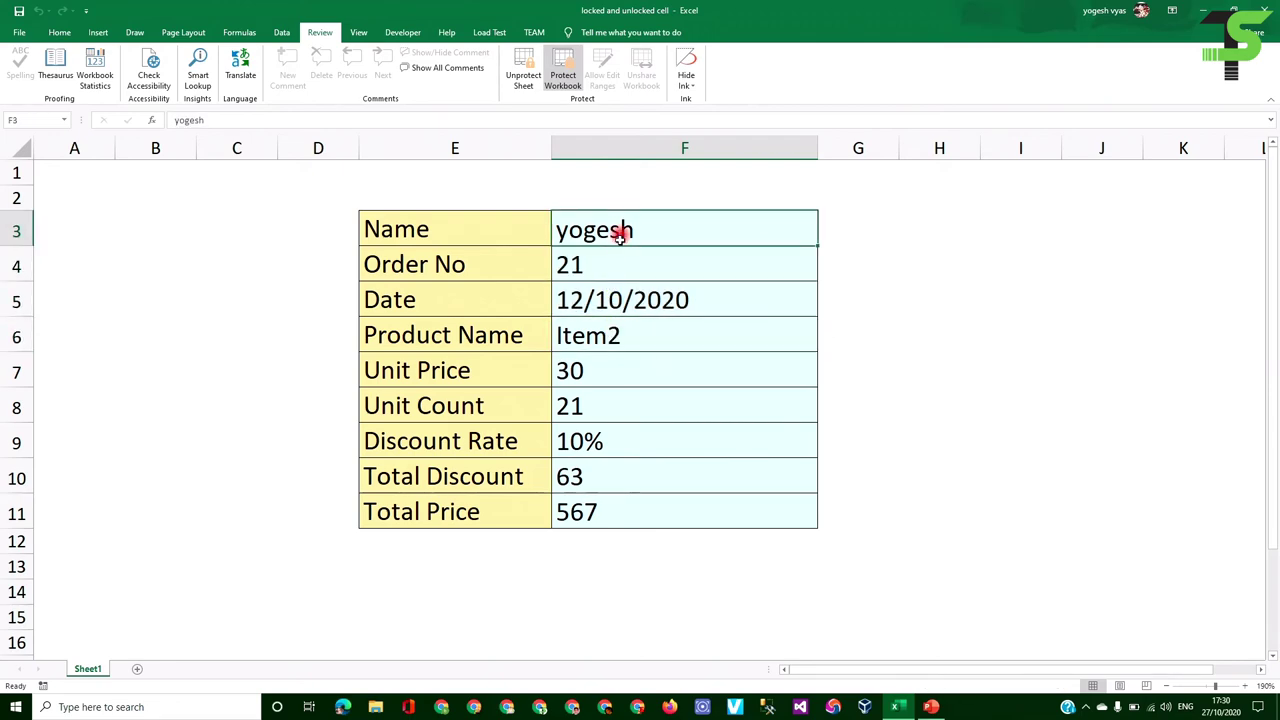
left_click(613, 268)
left_click(617, 294)
left_click(609, 335)
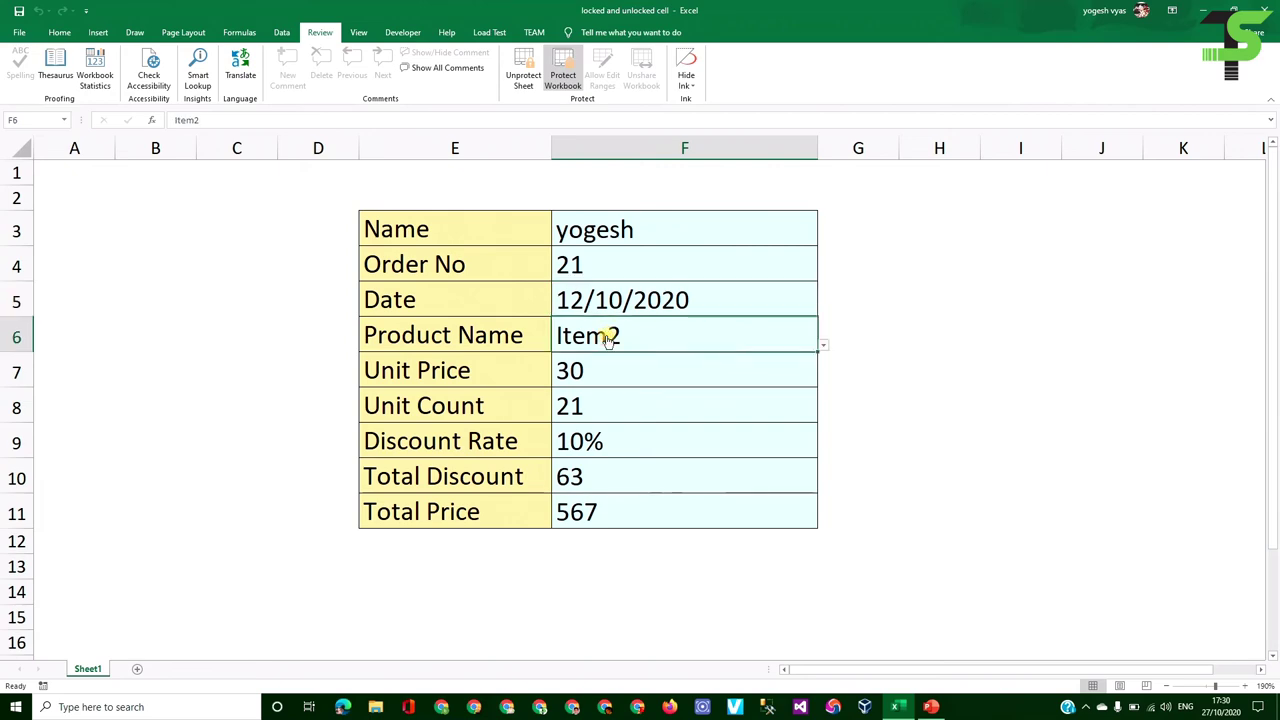
left_click(585, 412)
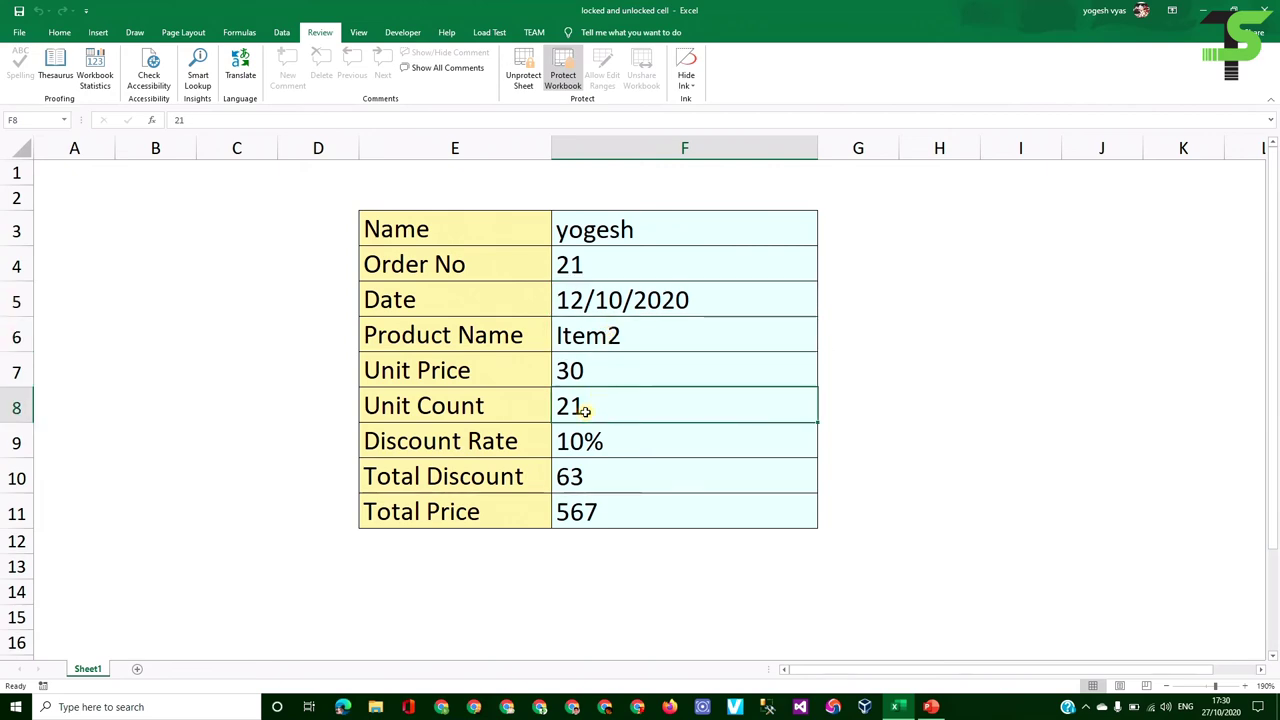
left_click(580, 447)
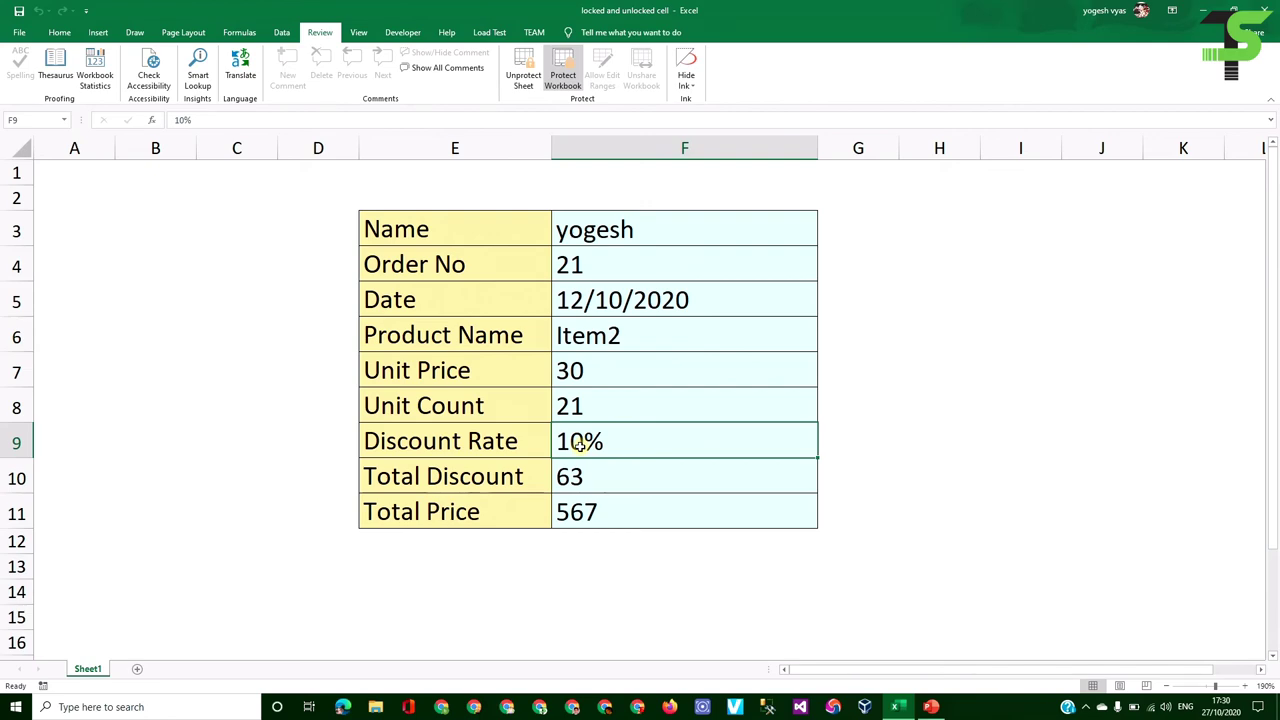
left_click(623, 505)
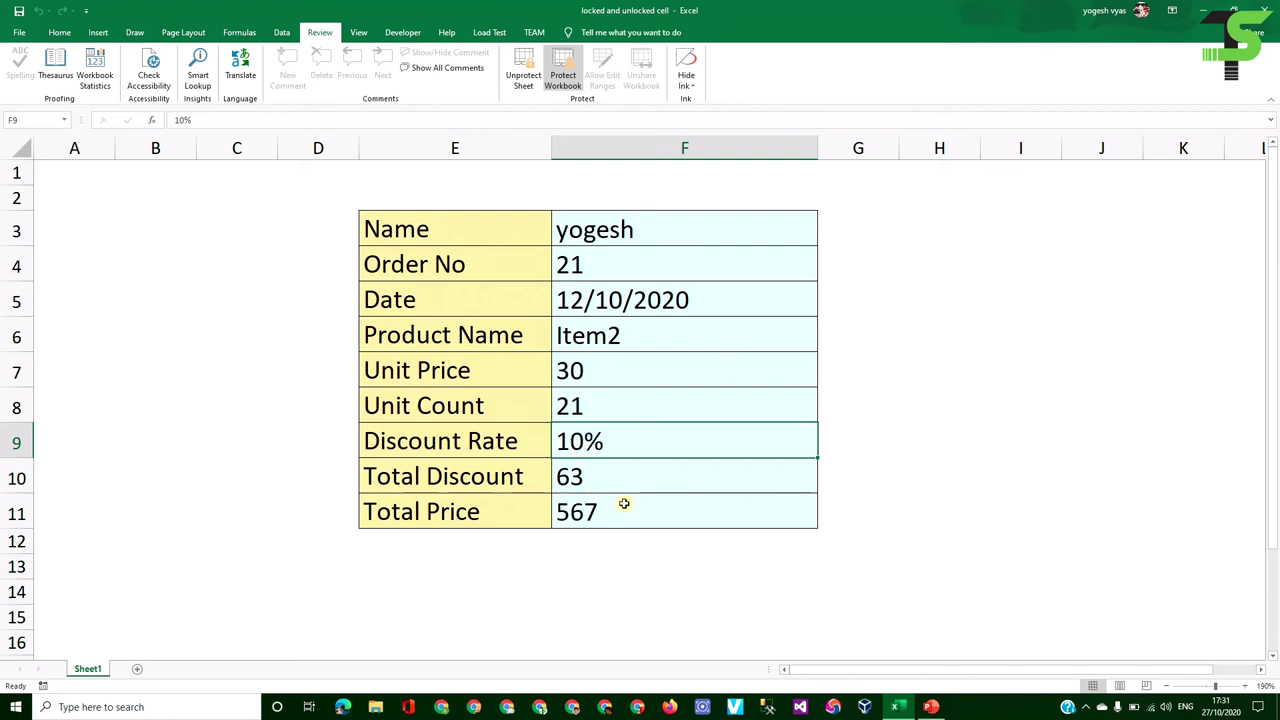